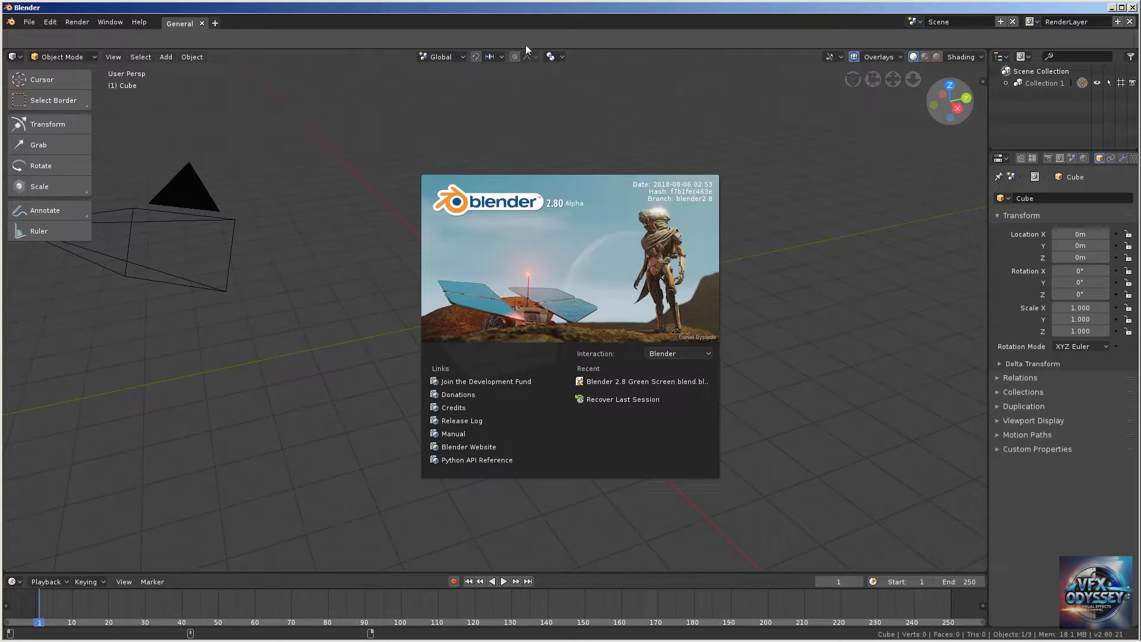
Add a Compositing workspace and enable Use Nodes and Backdrop in its node editor
left_click(313, 136)
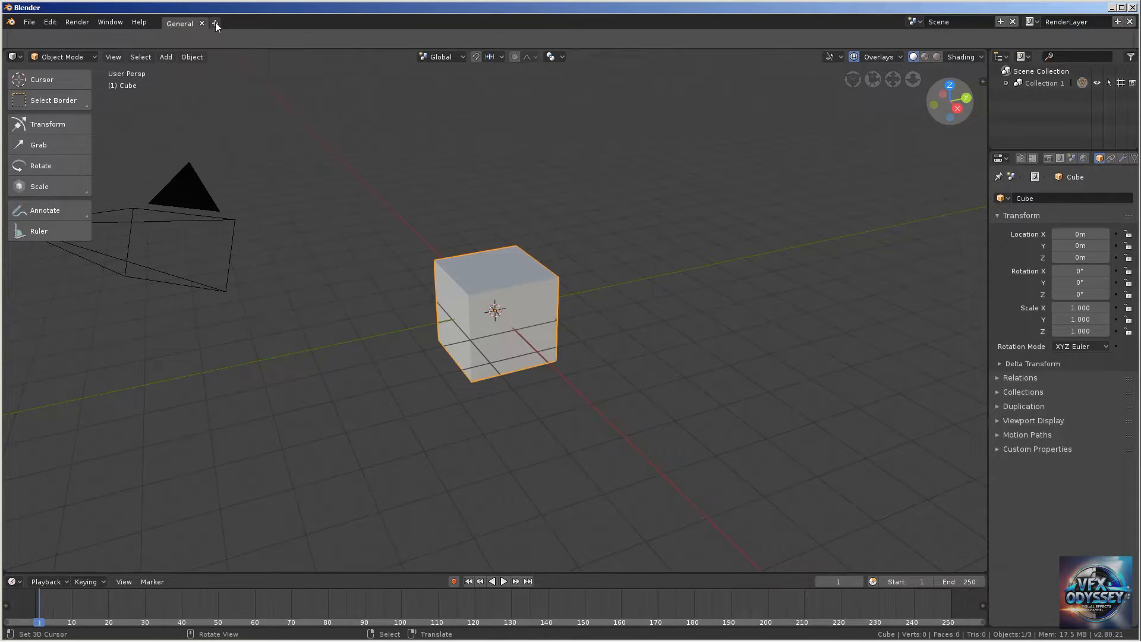
left_click(215, 24)
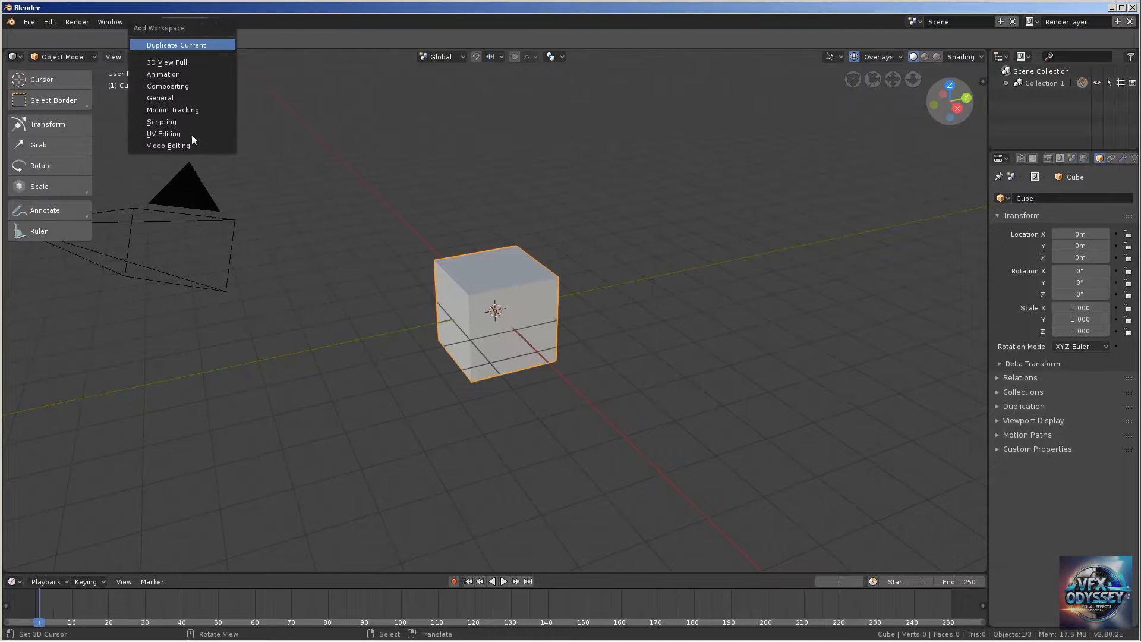
left_click(183, 86)
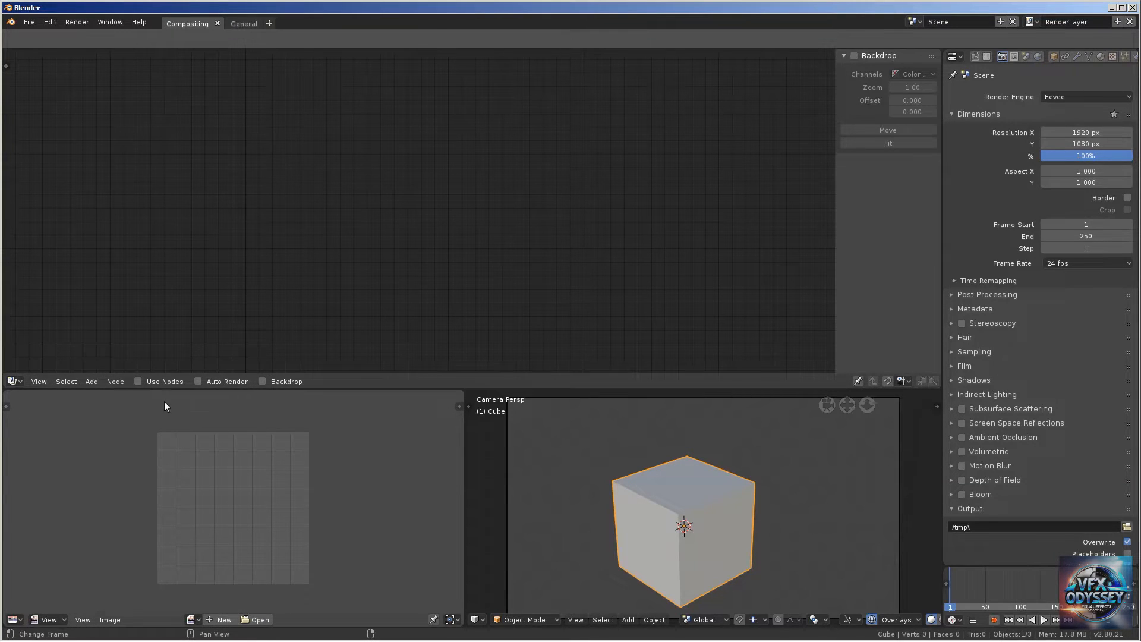
left_click(138, 382)
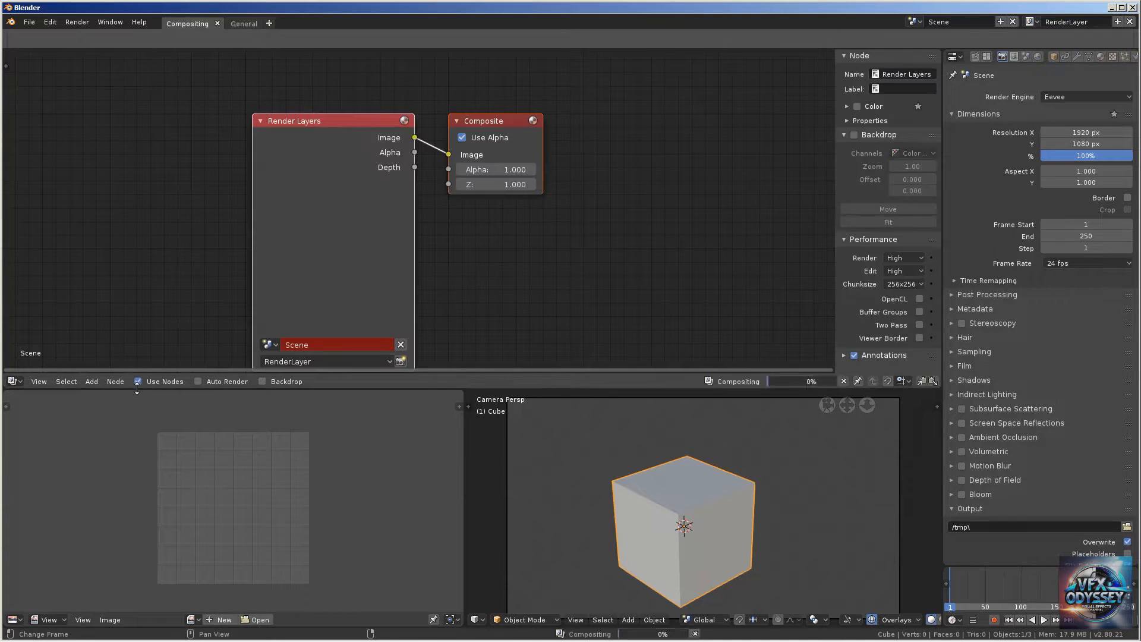
left_click(262, 382)
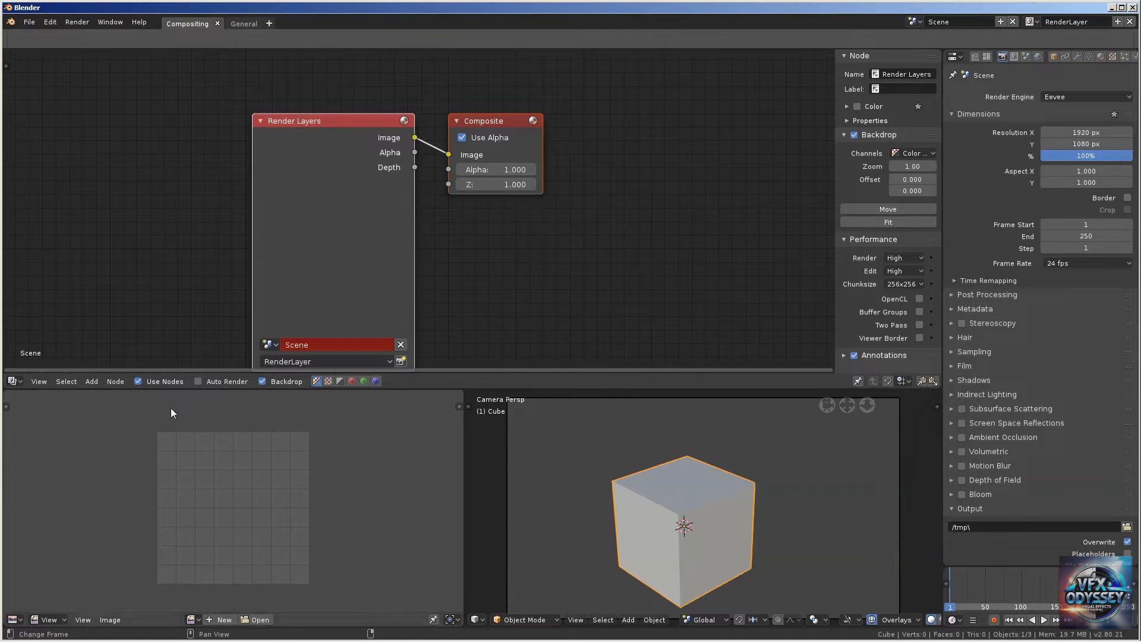
Delete the Render Layers node and move the Composite node to the lower right of the node area
left_click_drag(308, 121, 186, 109)
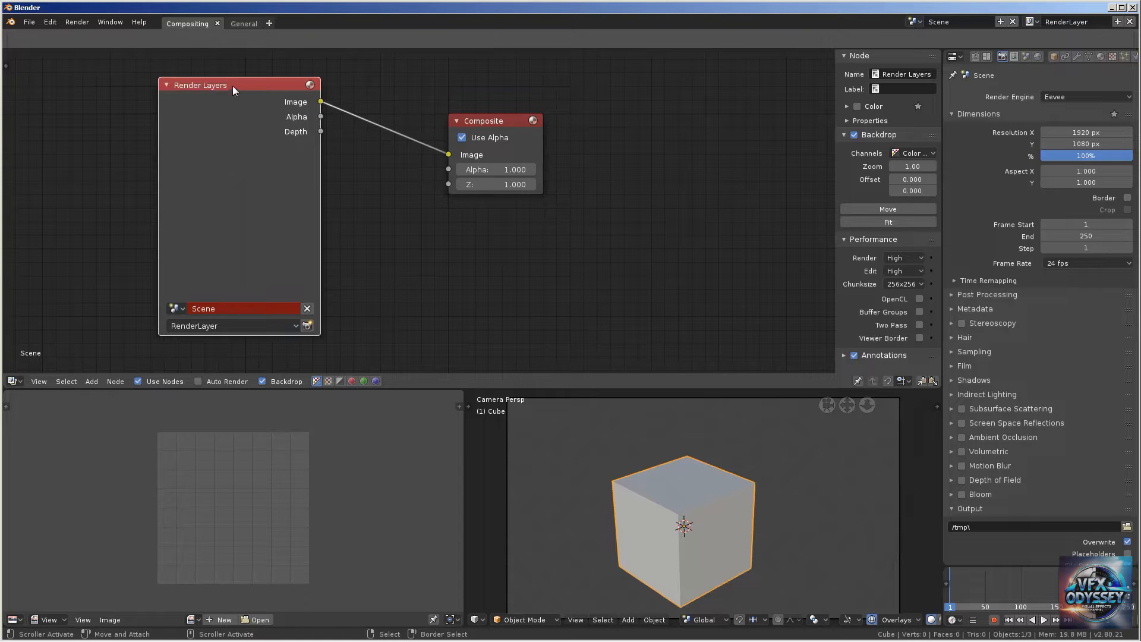
key("x")
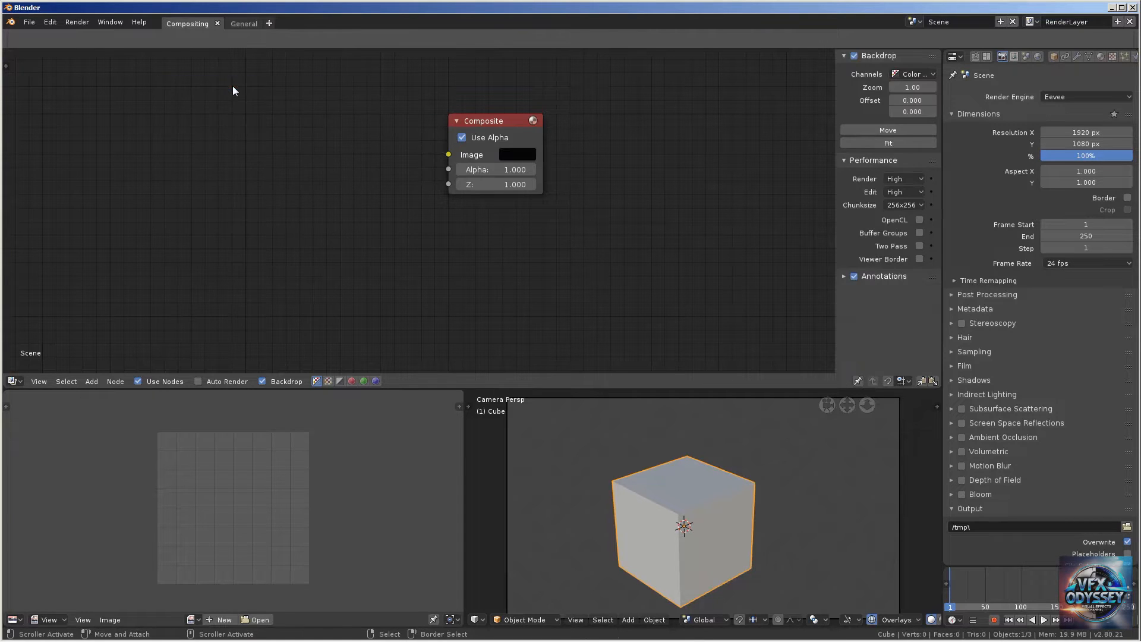
left_click_drag(492, 123, 715, 282)
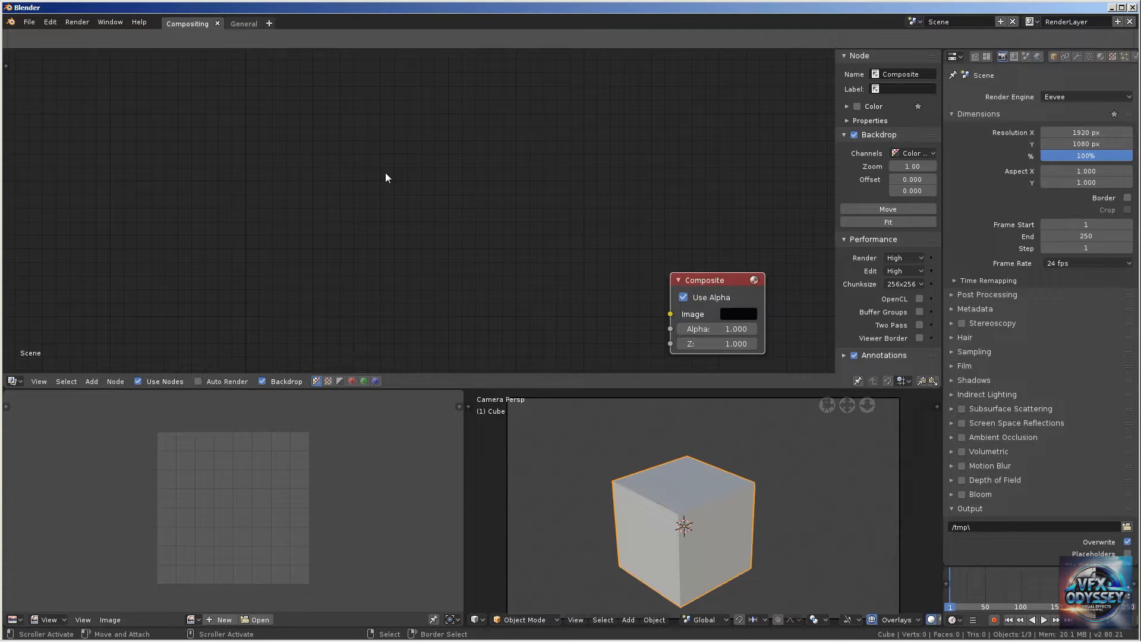
Add a Movie Clip input node and place it at the far left of the node area
key("shift+a")
mouse_move(376, 184)
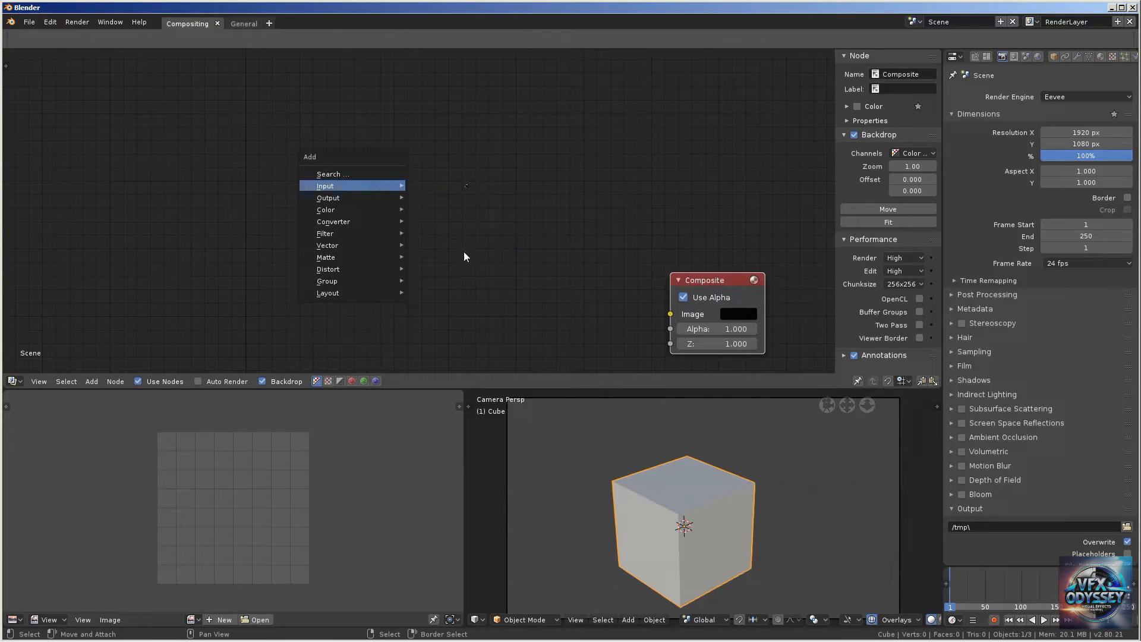
left_click(459, 223)
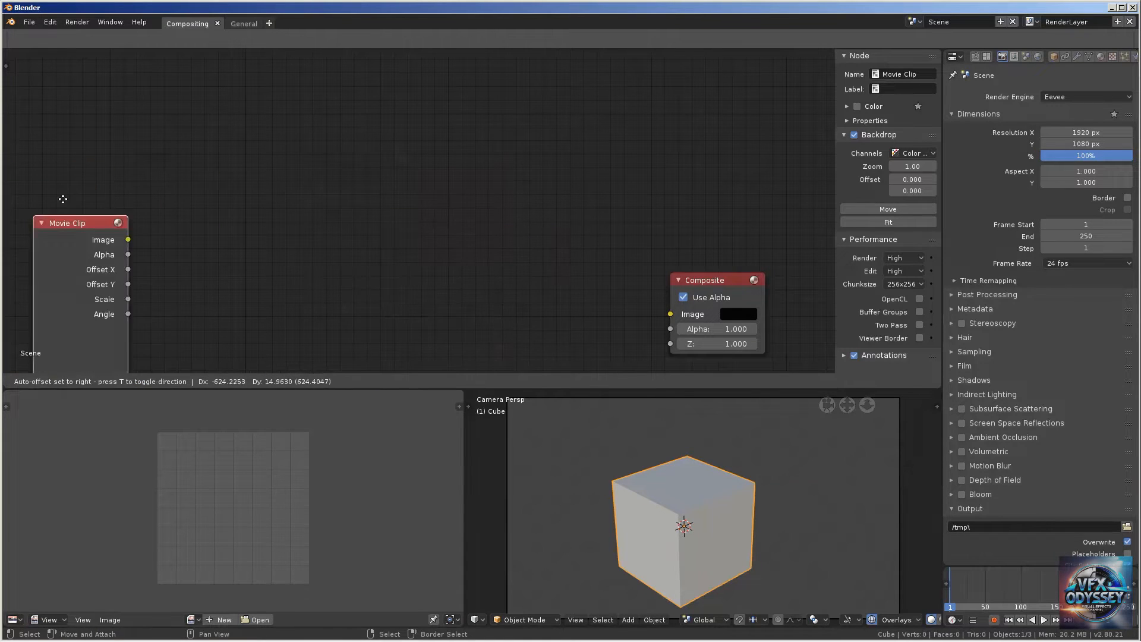
left_click(102, 181)
left_click_drag(123, 202, 120, 131)
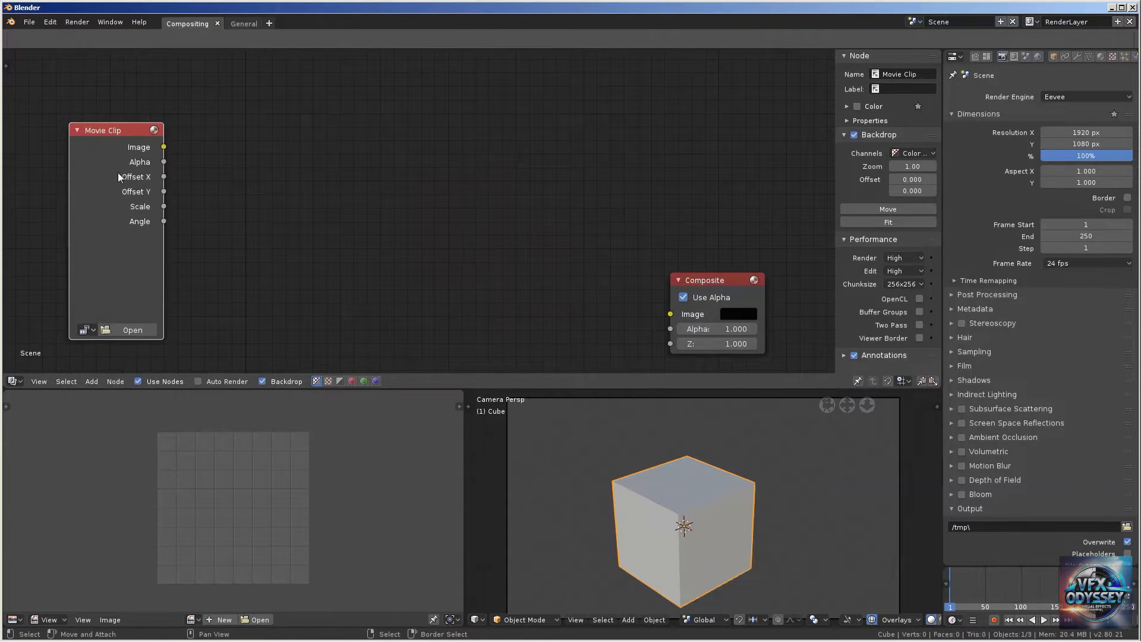
Load Foreground Green screen.mov from the E:\Fg Bg folder into the Movie Clip node
left_click(132, 330)
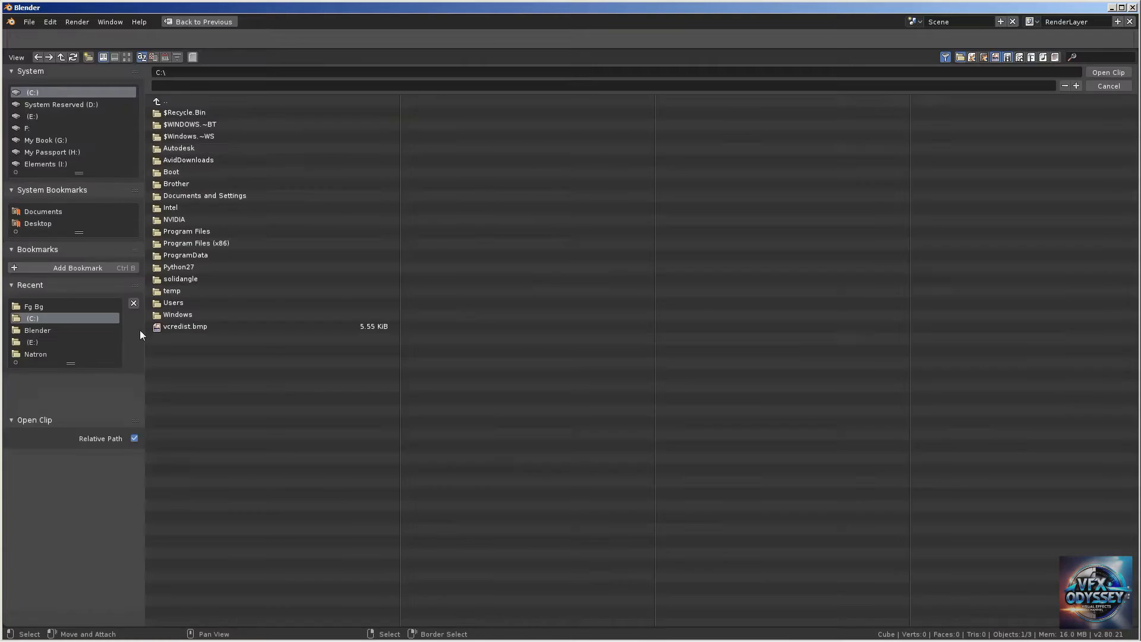
left_click(32, 342)
double_click(179, 202)
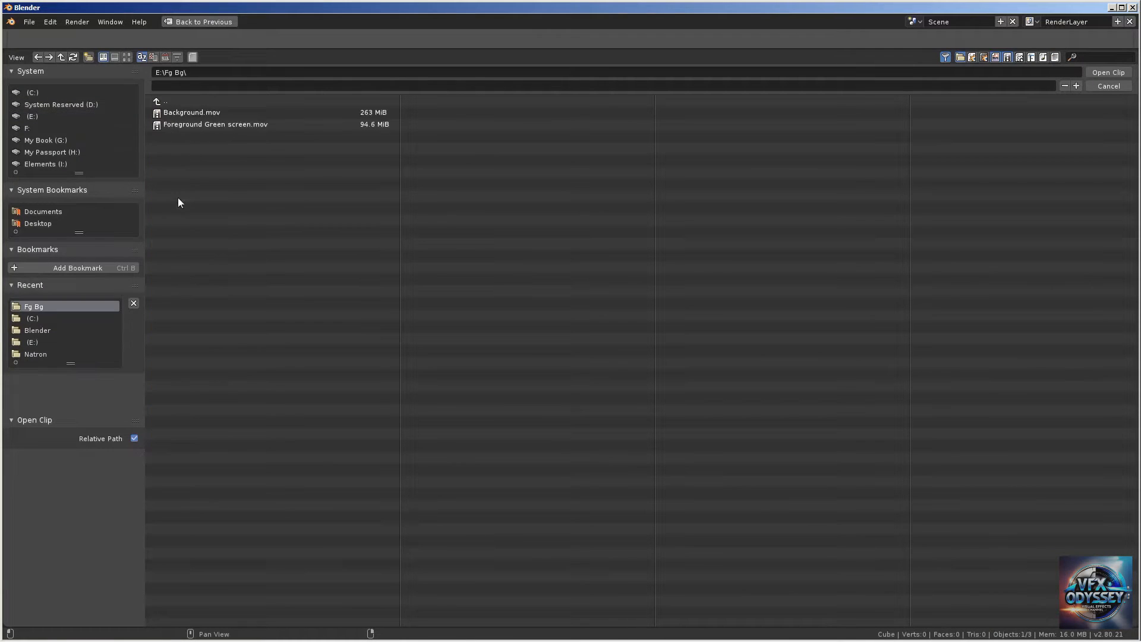
left_click(180, 125)
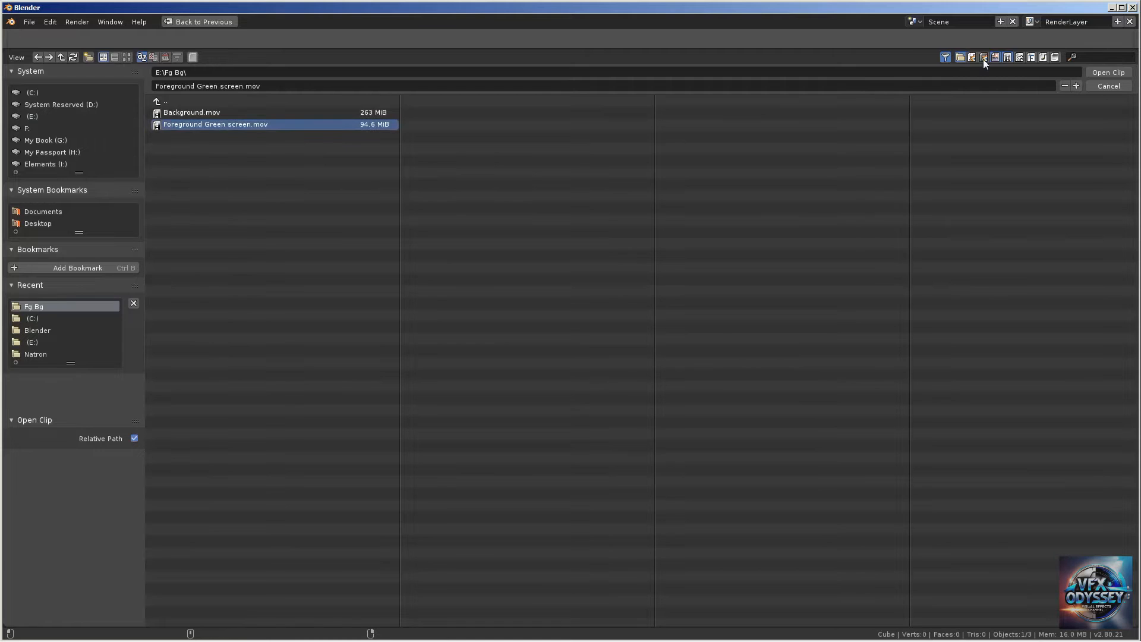
left_click(1103, 72)
left_click_drag(132, 149, 113, 141)
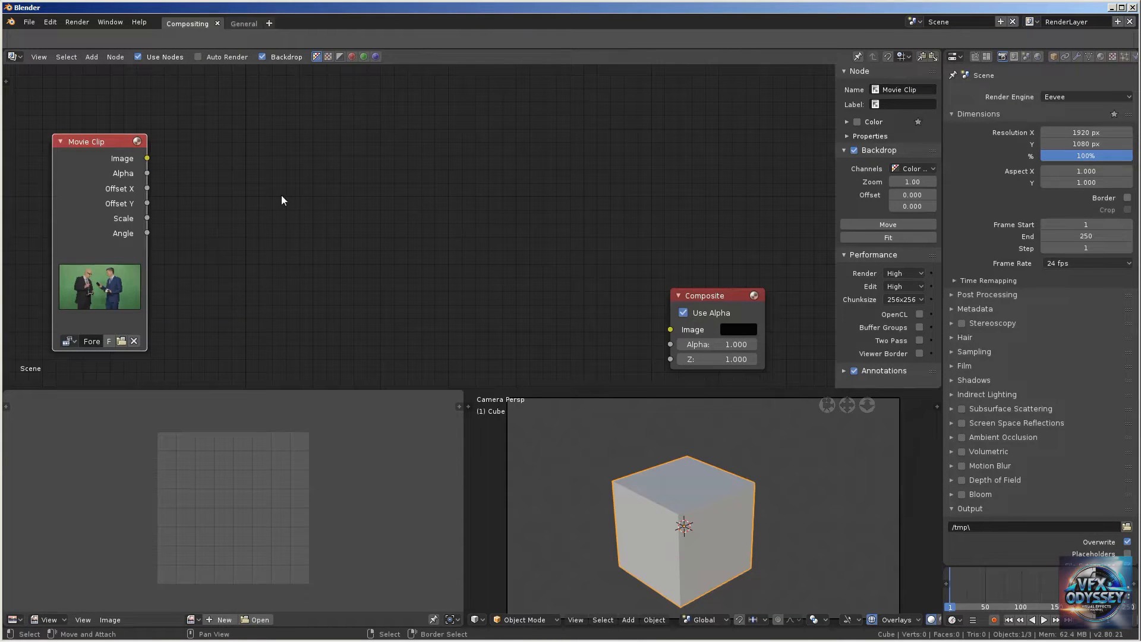
Add a Viewer node above the Composite node, connect the Movie Clip's Image output to it, and fit the backdrop to the editor
key("shift+a")
mouse_move(252, 208)
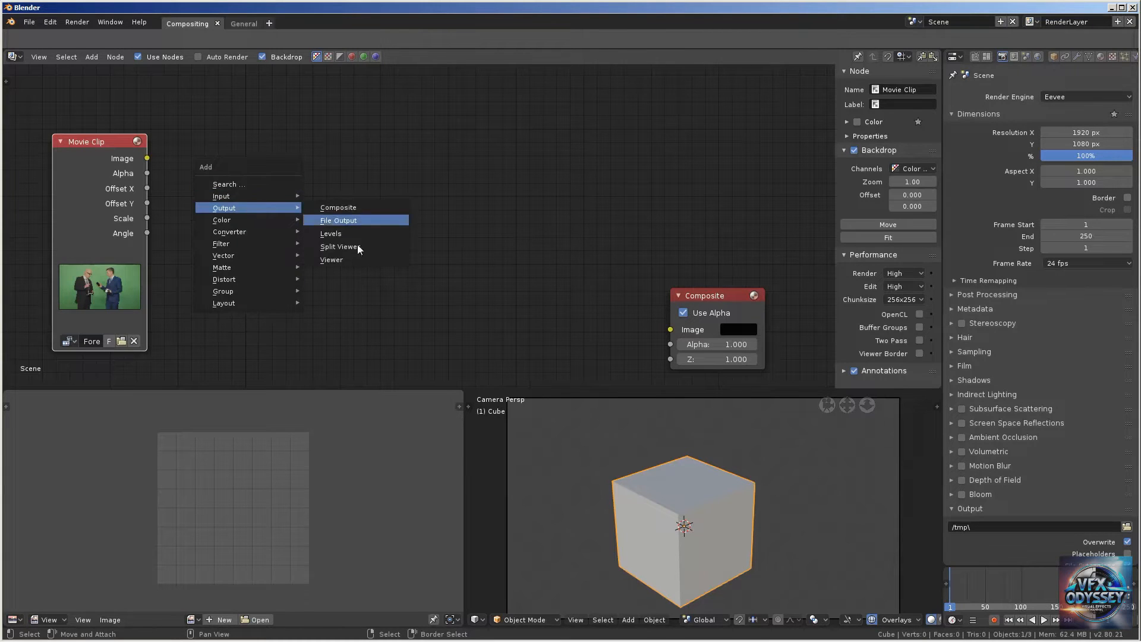
left_click(336, 260)
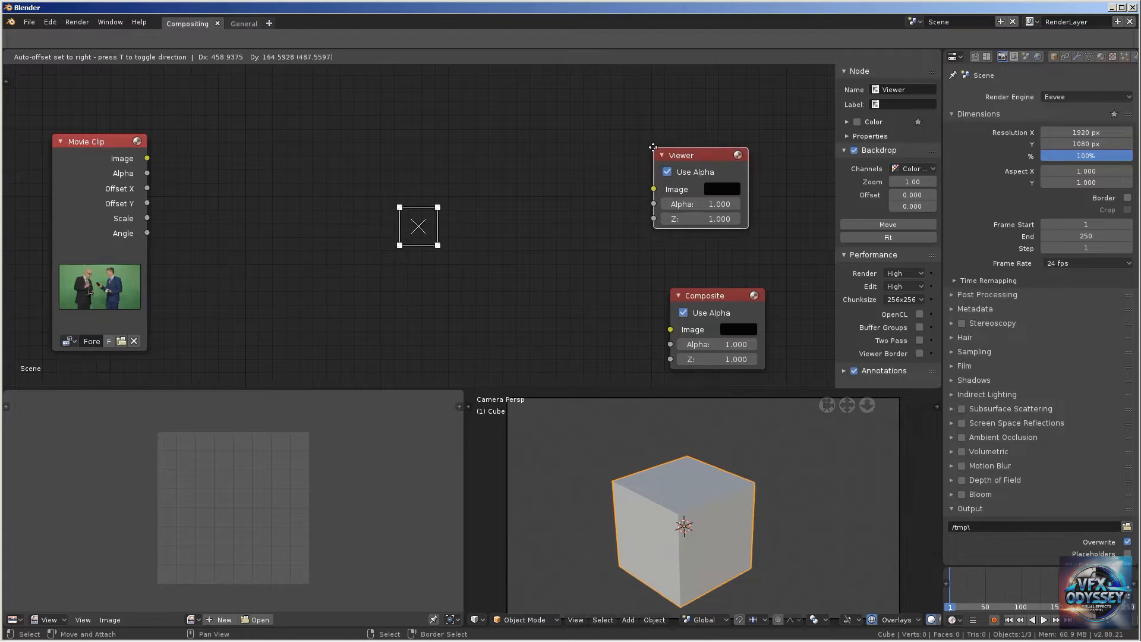
left_click(663, 140)
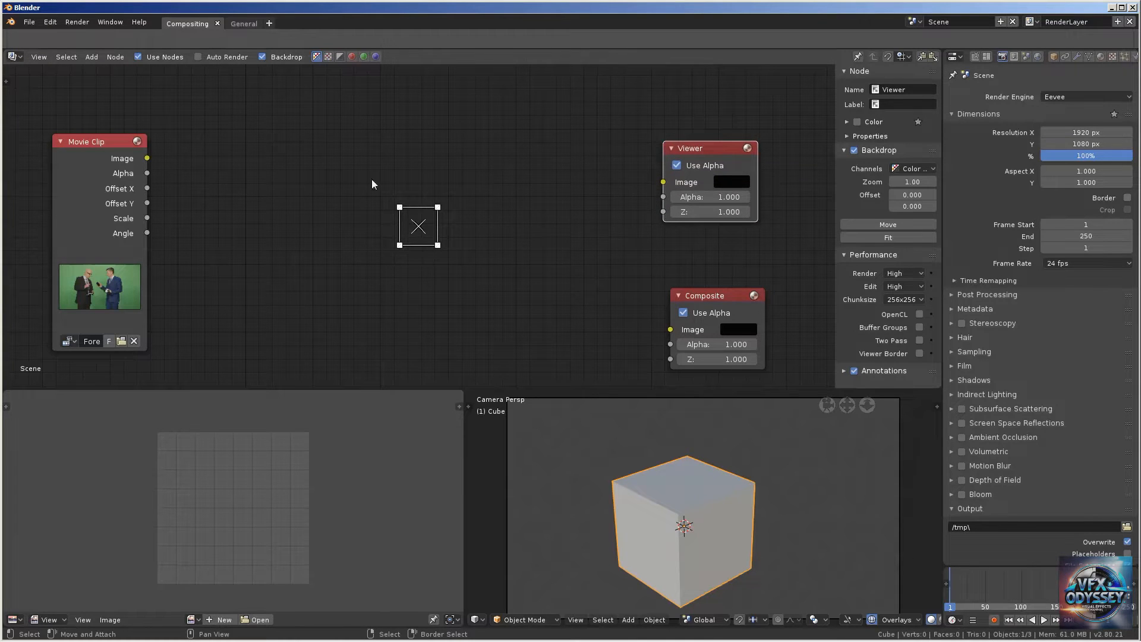
left_click_drag(148, 158, 622, 201)
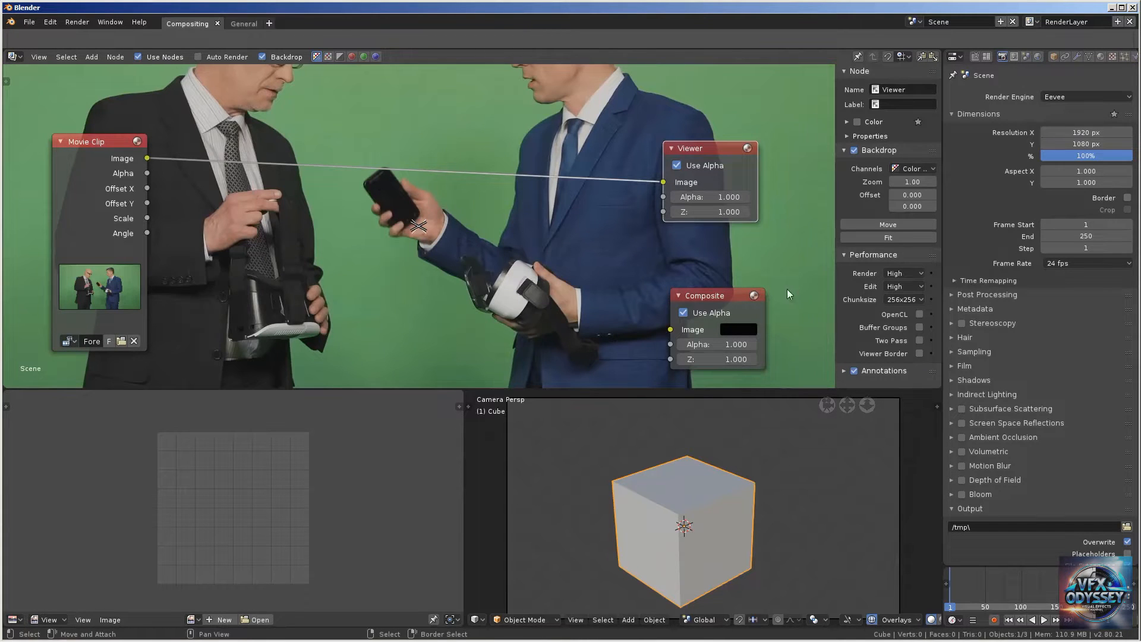
left_click(888, 237)
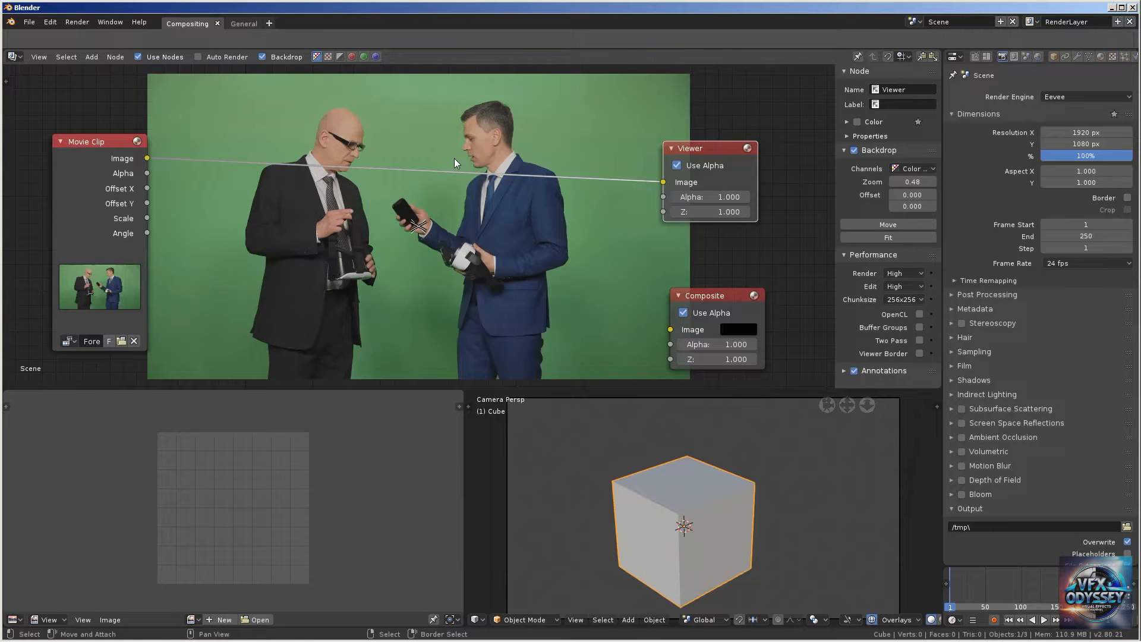
Move the green screen clip node down and add a second Movie Clip node above and left of it
left_click_drag(78, 157, 70, 230)
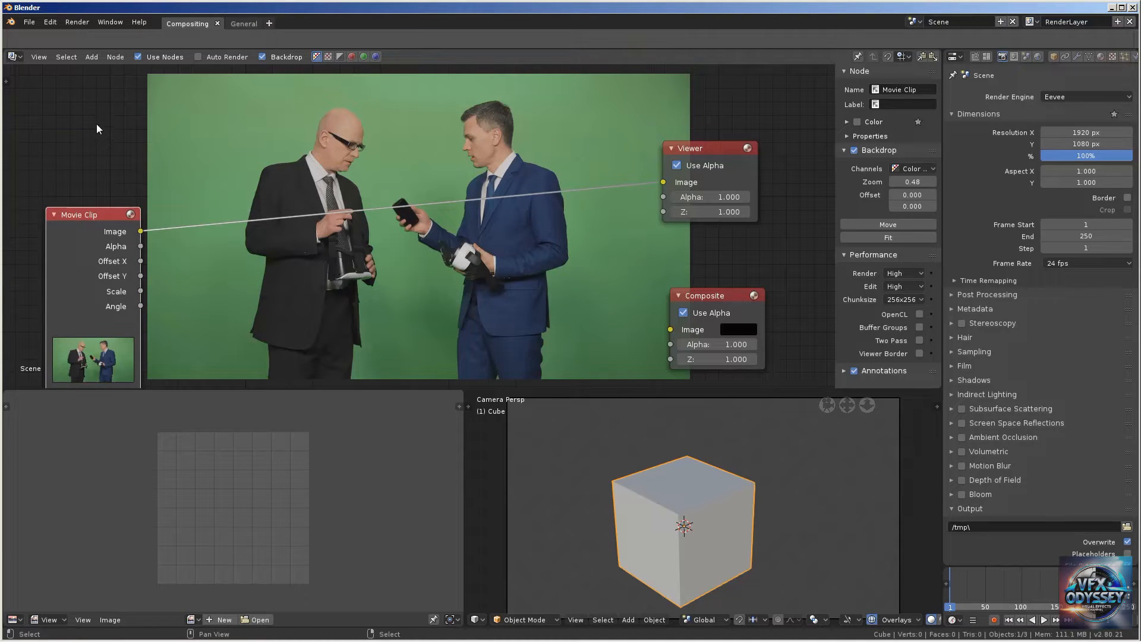
key("shift+a")
mouse_move(51, 112)
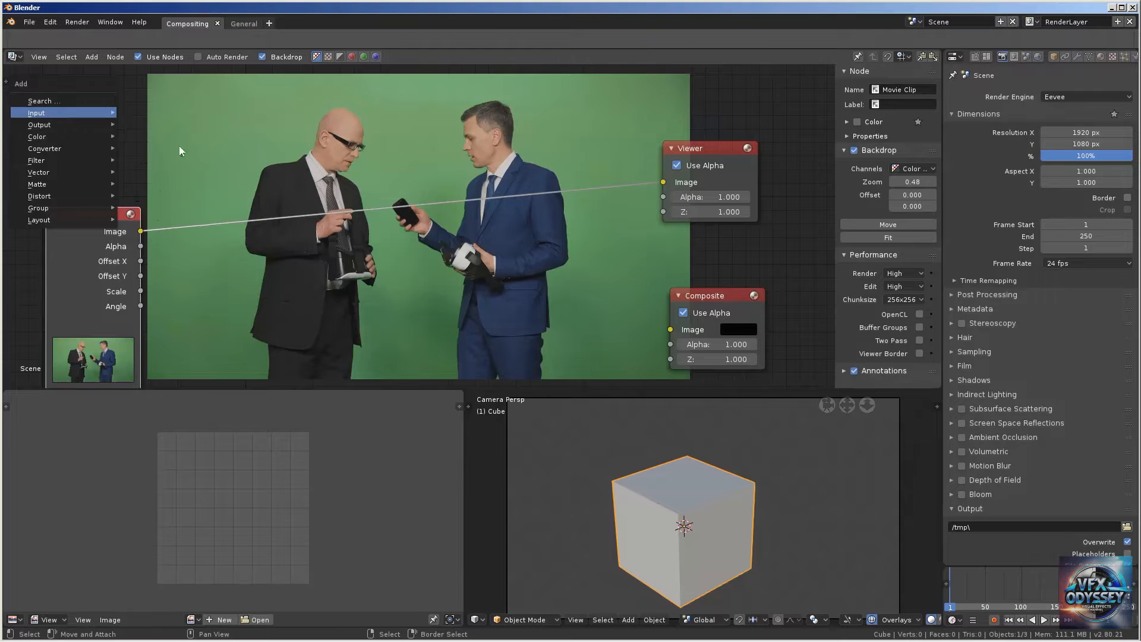
left_click(160, 152)
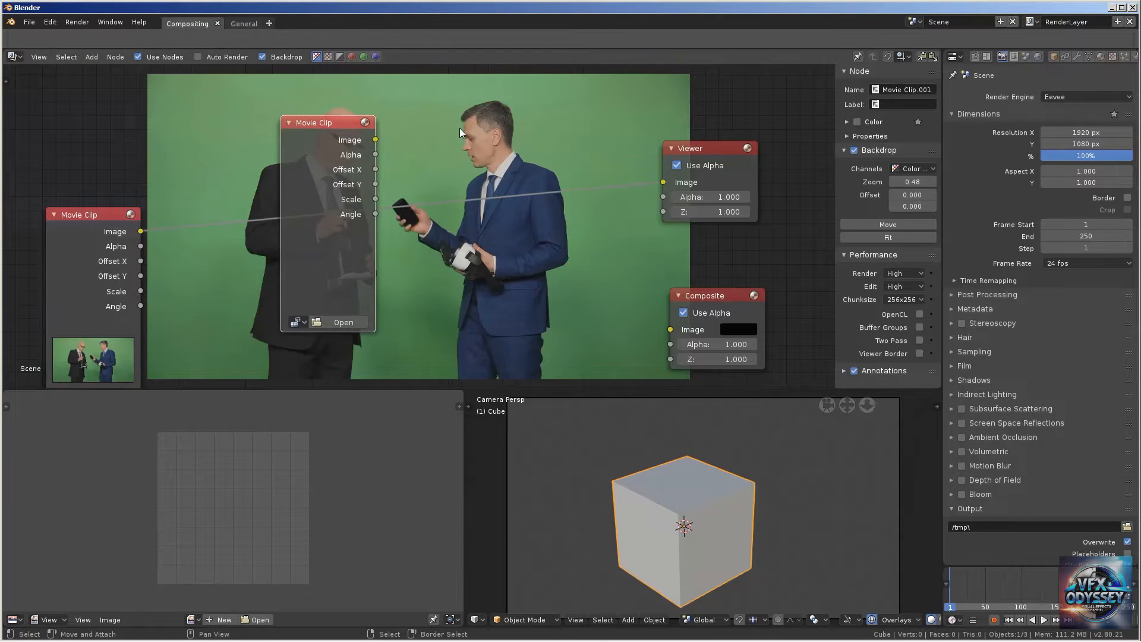
scroll(458, 128, "down", 1)
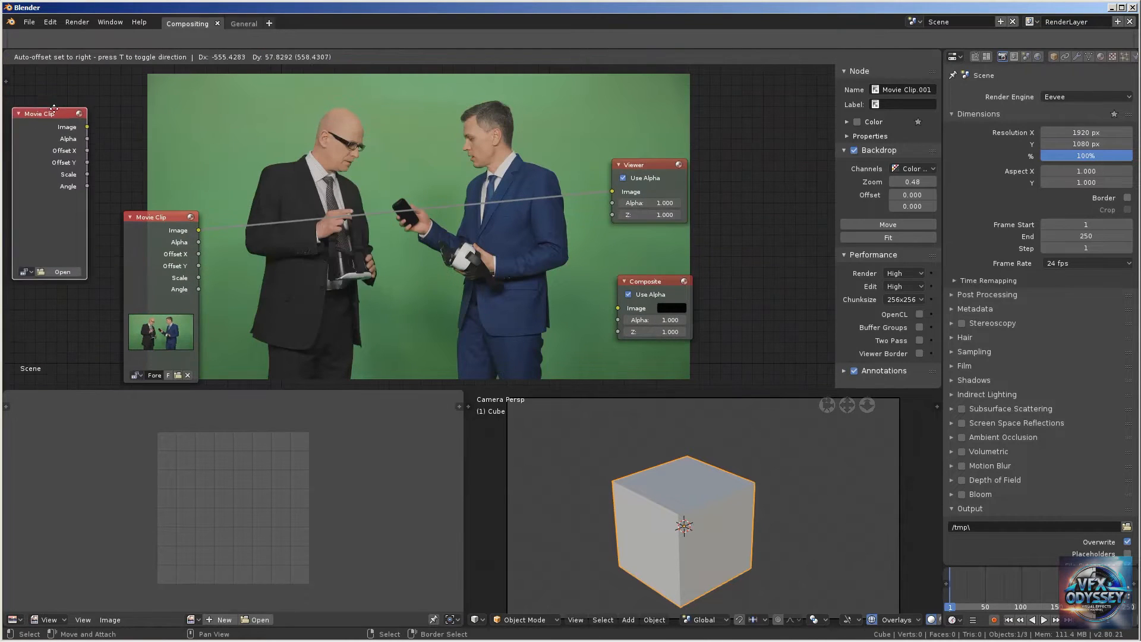
left_click(58, 105)
middle_click_drag(141, 118, 159, 174)
left_click_drag(70, 172, 70, 125)
Load Background.mov from the E:\Fg Bg folder into the second Movie Clip node
left_click(77, 280)
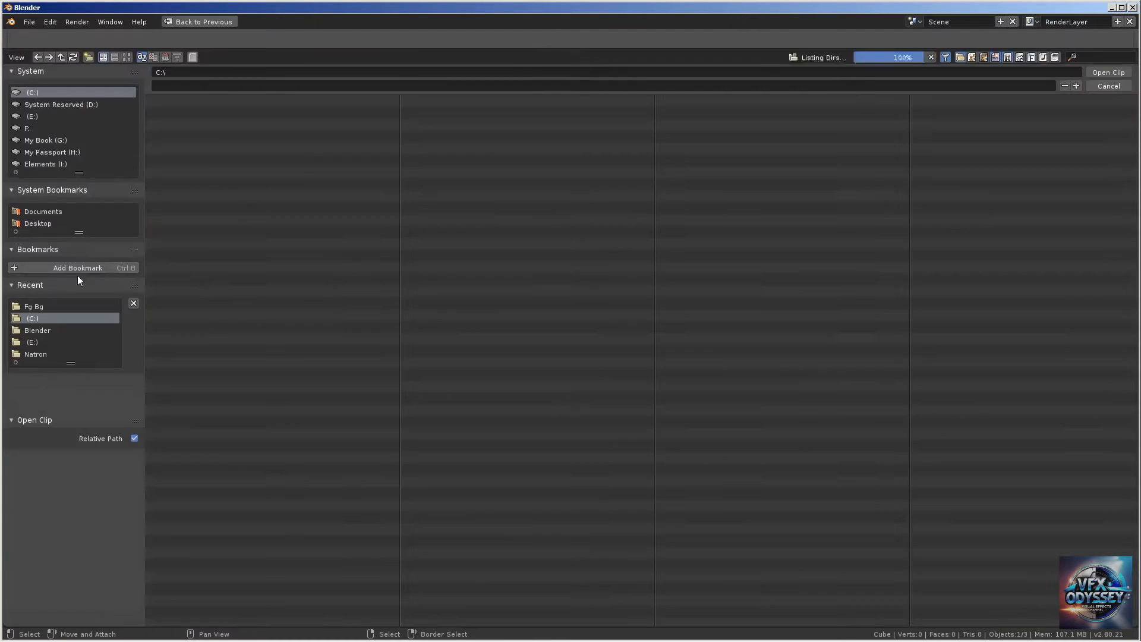
left_click(35, 342)
left_click(178, 196)
left_click(178, 112)
left_click(1108, 72)
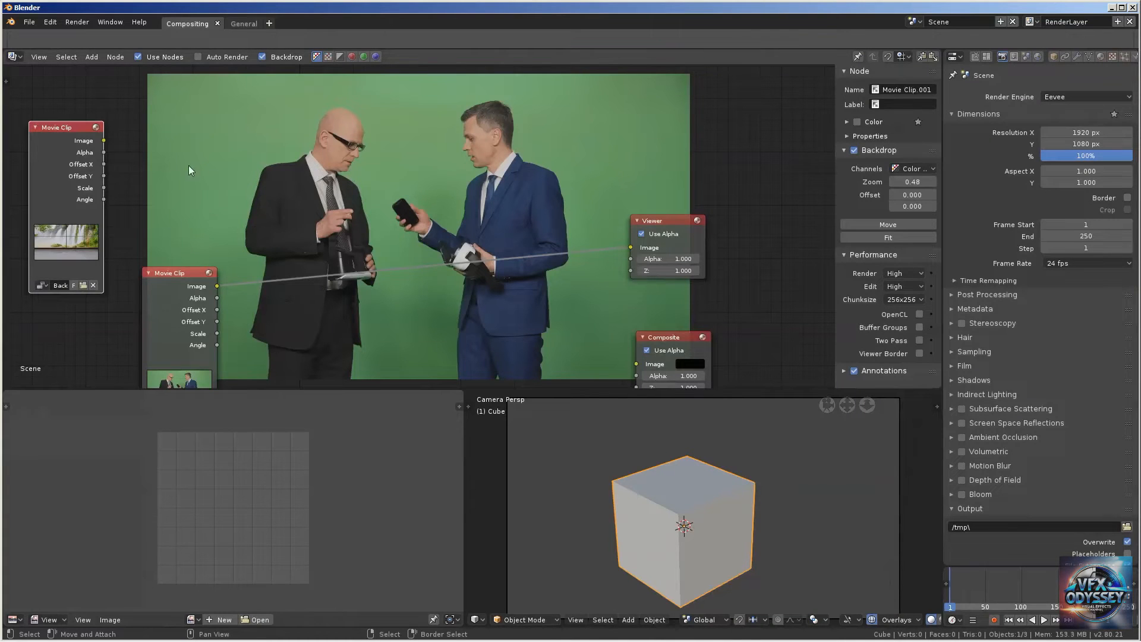
Arrange the two Movie Clip nodes left of the backdrop image and the Viewer and Composite nodes to its right
left_click_drag(60, 126, 199, 115)
scroll(251, 137, "up", 2)
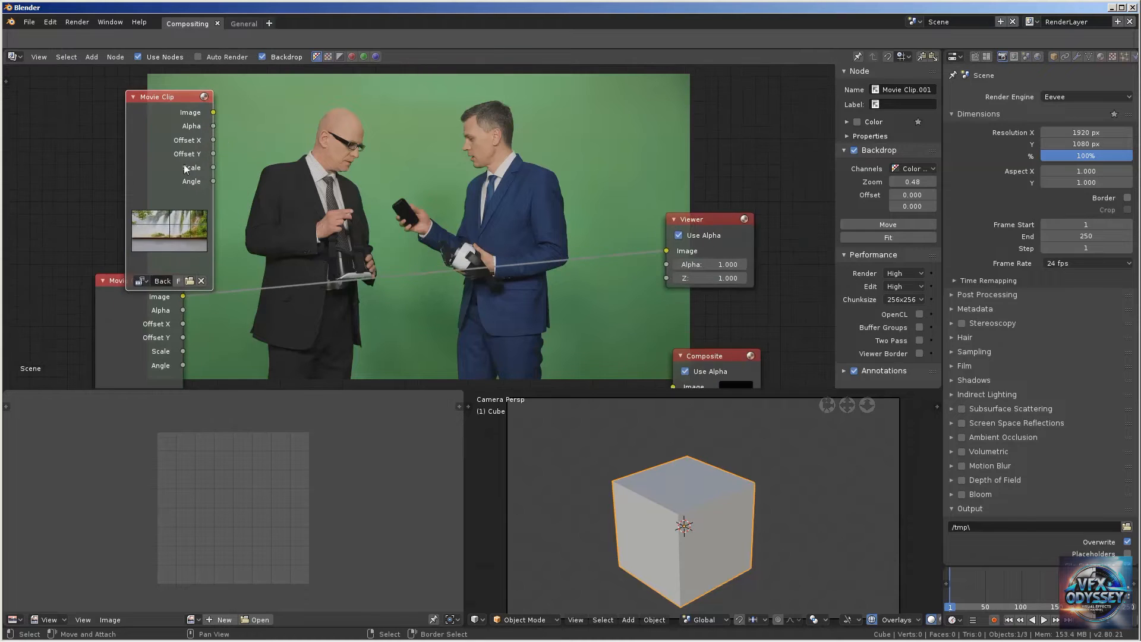
scroll(180, 163, "up", 3)
middle_click_drag(102, 181, 559, 169)
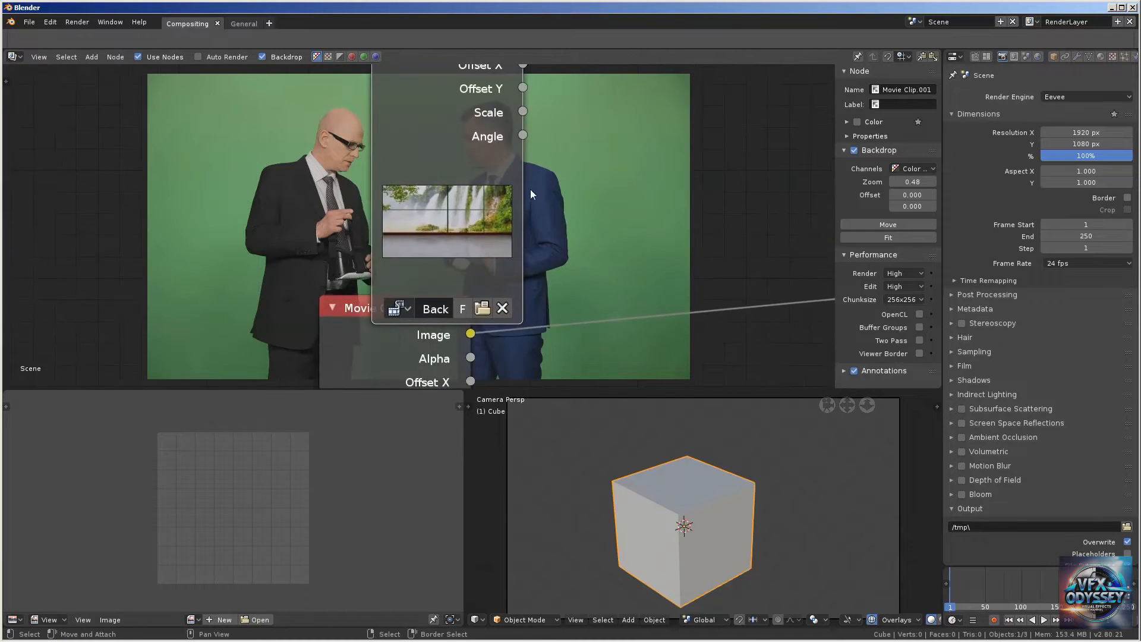
scroll(530, 191, "up", 1)
scroll(551, 187, "down", 6)
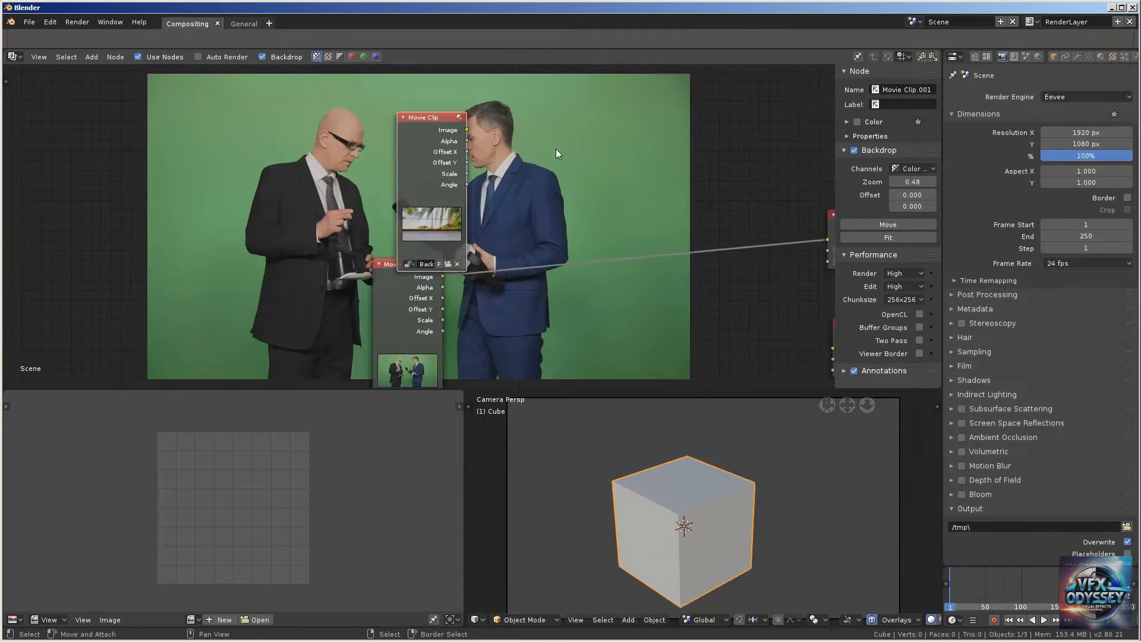
left_click_drag(184, 118, 95, 95)
left_click_drag(175, 247, 91, 262)
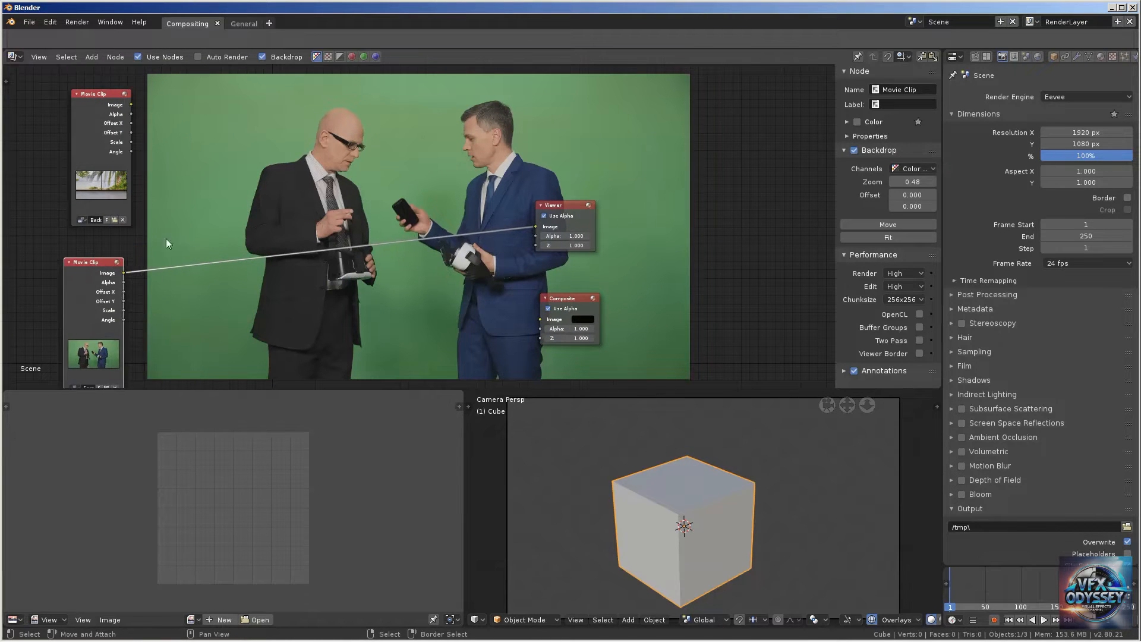
left_click_drag(565, 206, 781, 201)
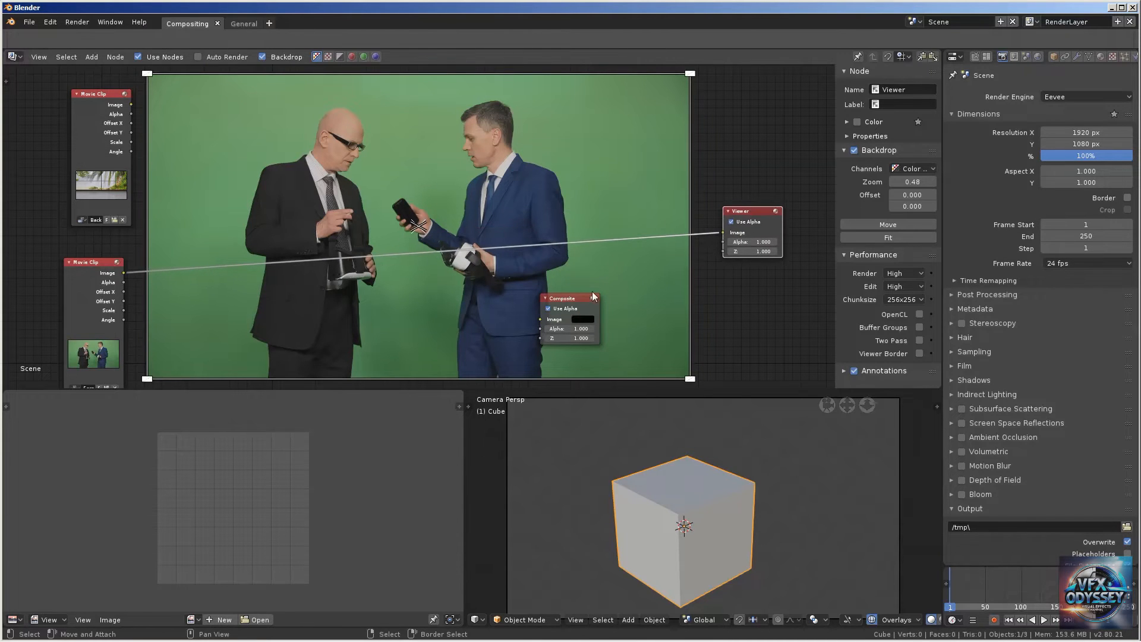
left_click_drag(556, 298, 762, 301)
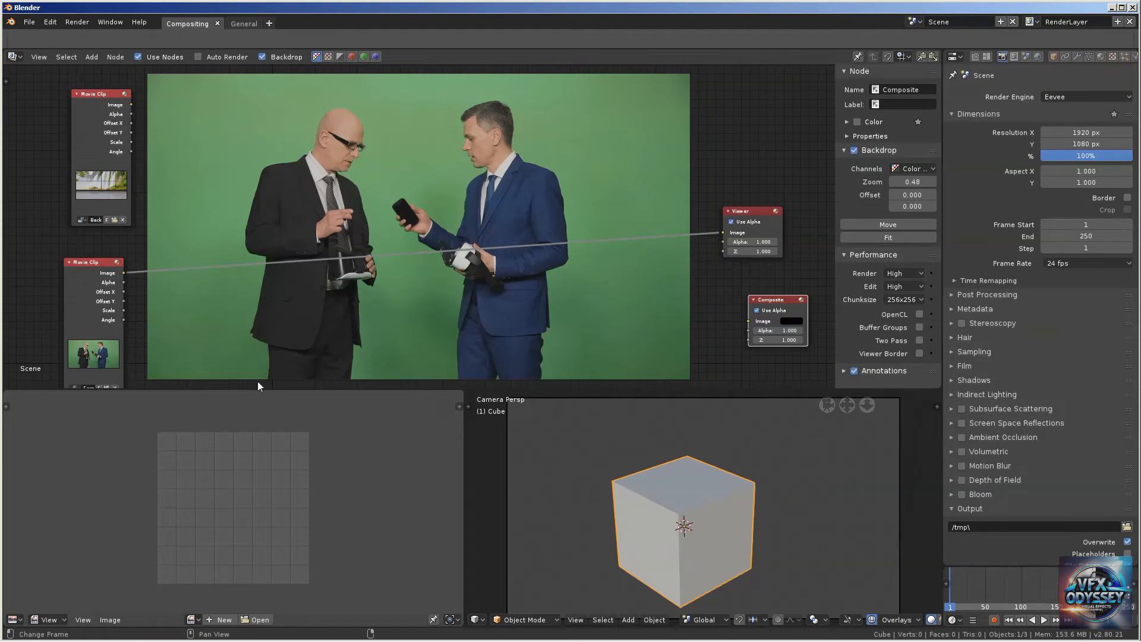
Display the Viewer Node image in the image editor and fit the whole frame in view
left_click(198, 620)
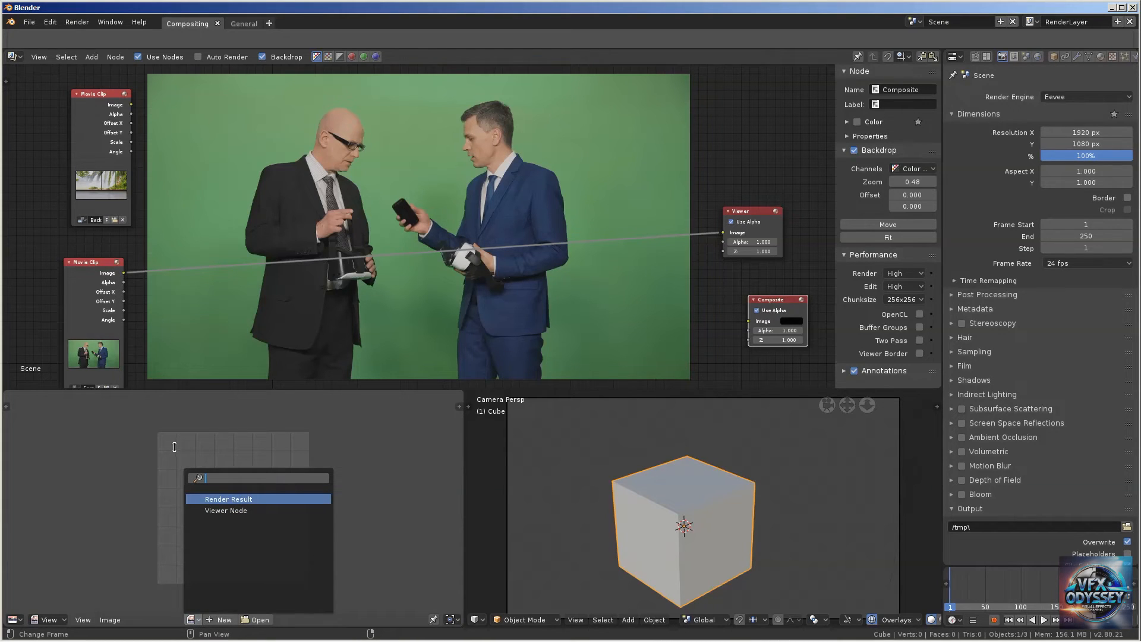
left_click(221, 511)
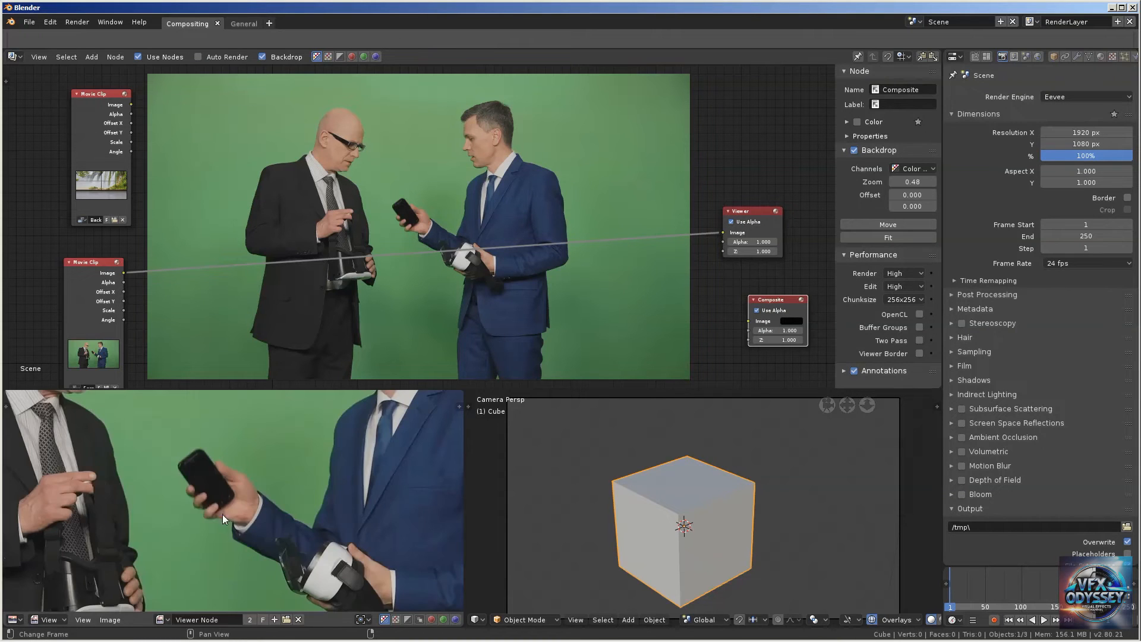
key("Home")
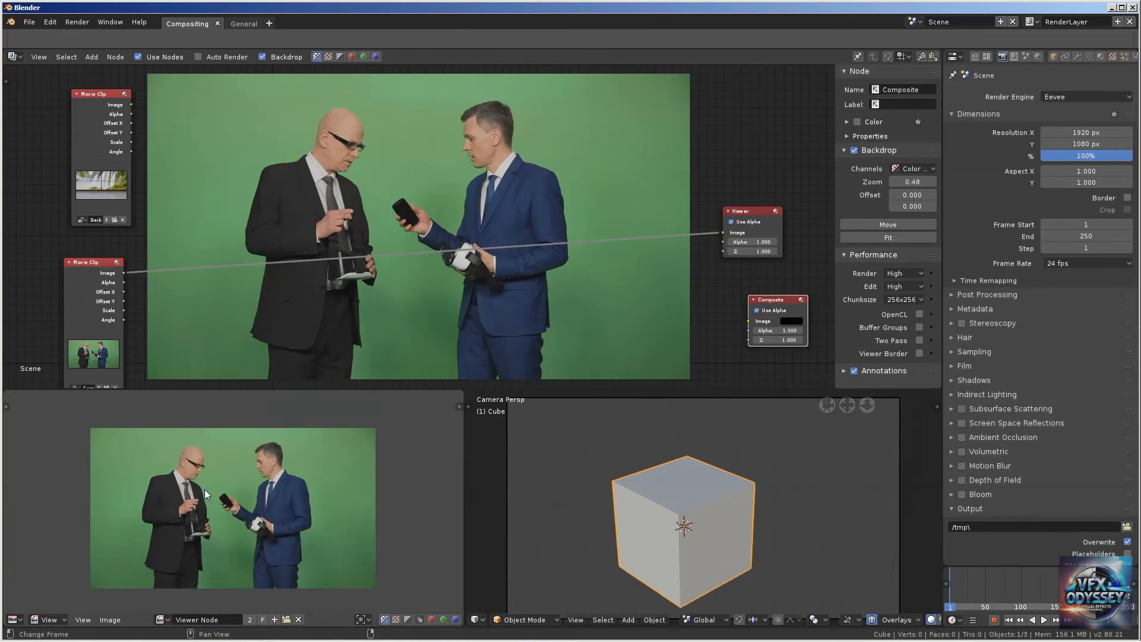
Move the Viewer node up slightly, then switch the image editor to Mask mode and create a mask named Garbage Matte
left_click_drag(743, 211, 728, 189)
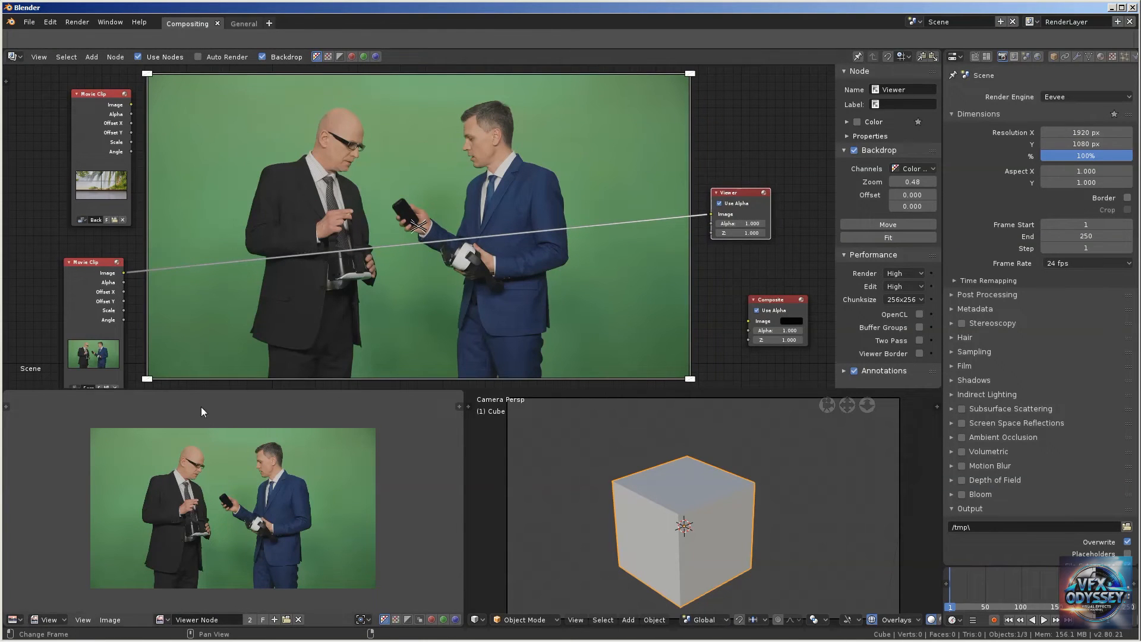
left_click(63, 620)
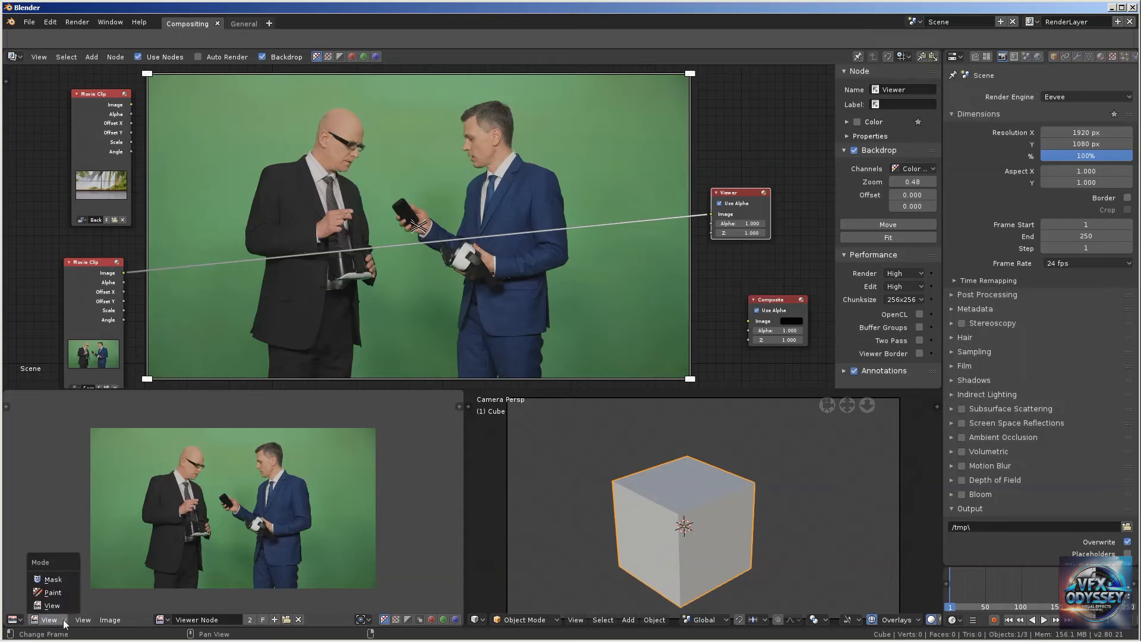
left_click(53, 579)
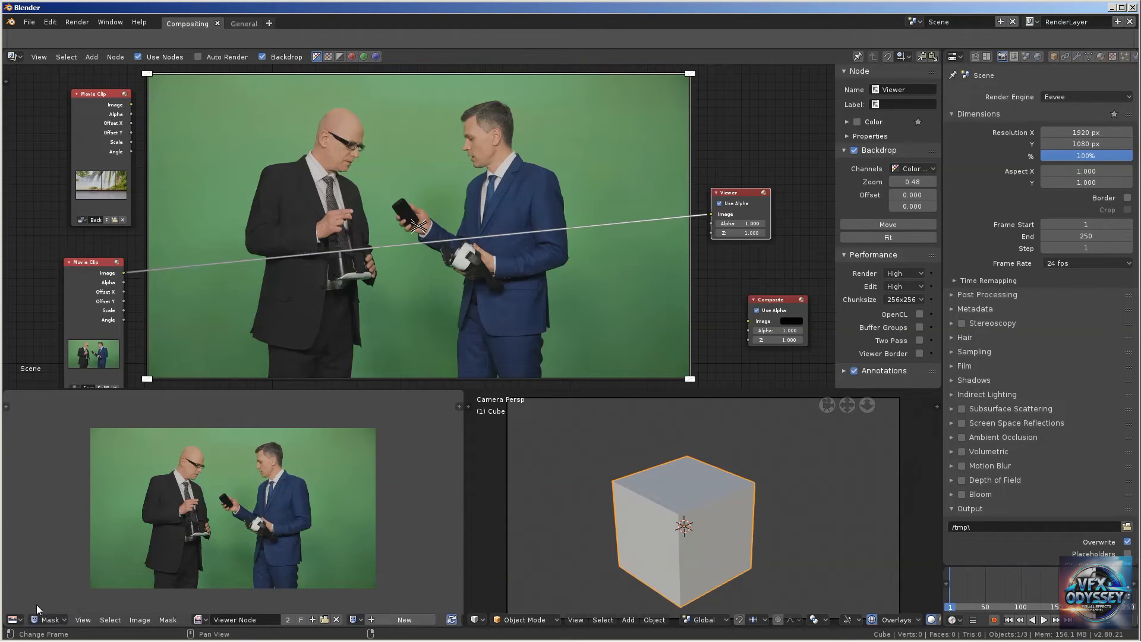
left_click(373, 620)
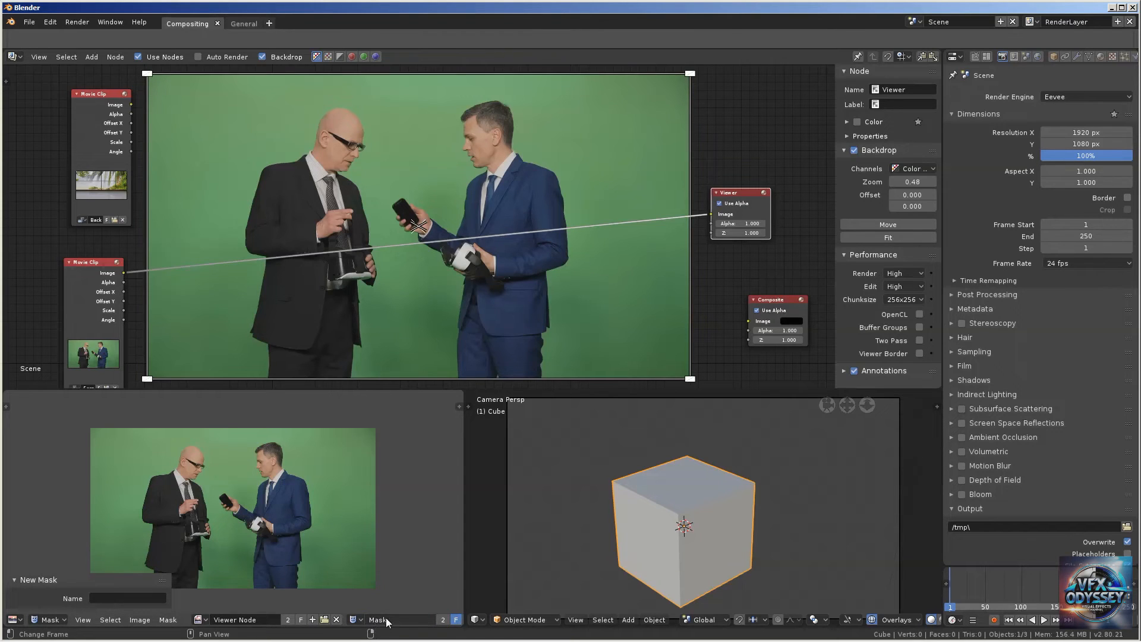
left_click(395, 620)
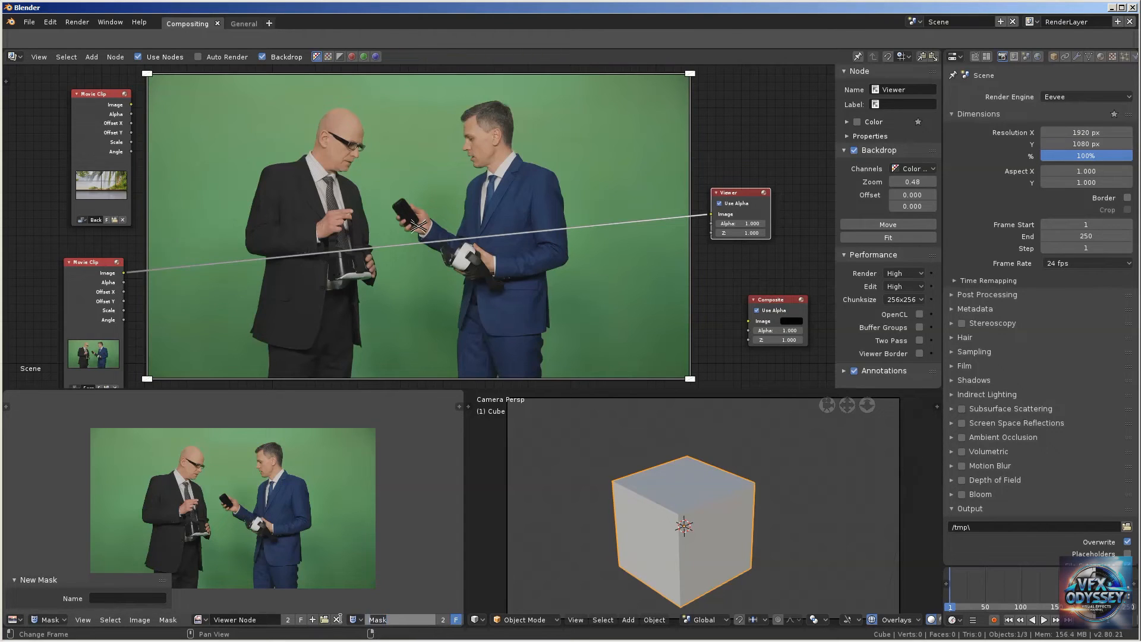
type("Garbage Matte")
key("Return")
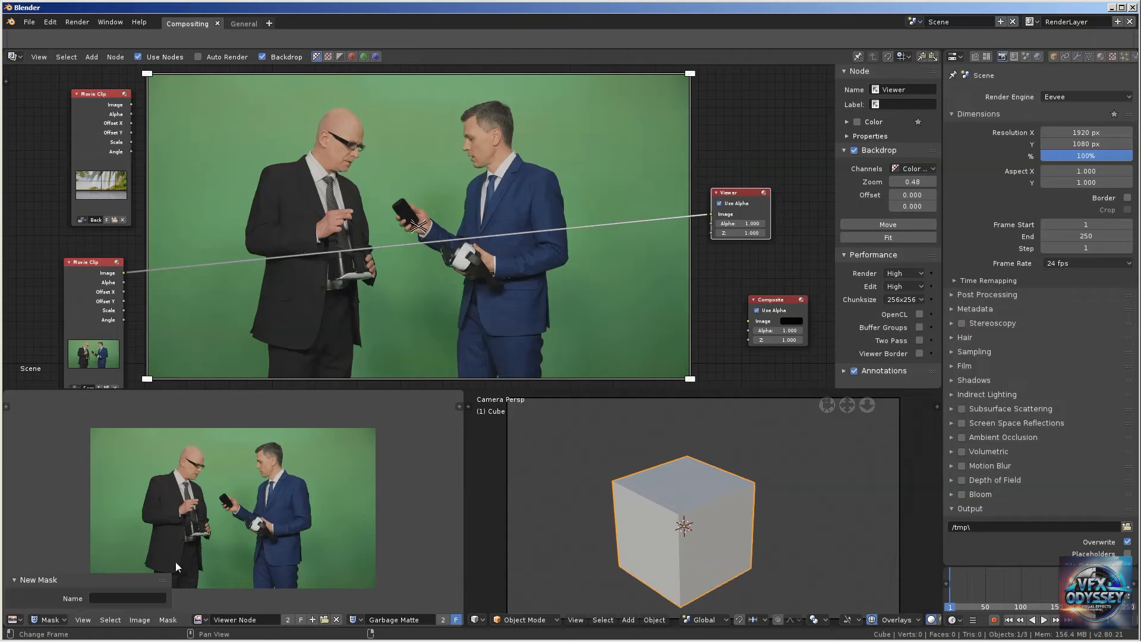
left_click(15, 579)
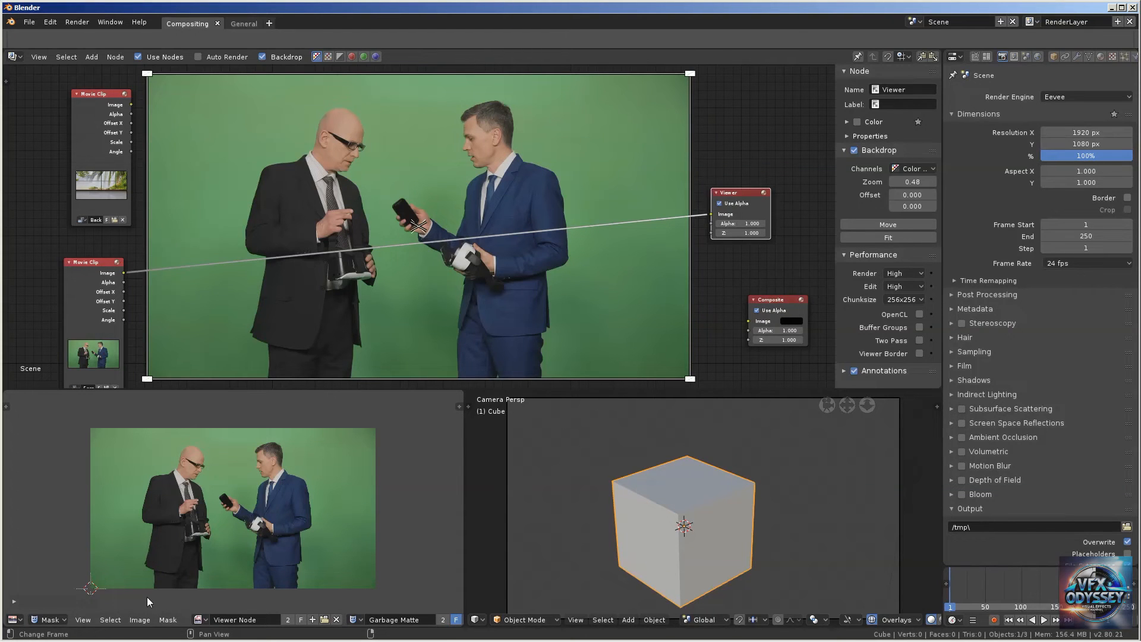
Draw a loose closed mask outline around both men, extending below the frame and cutting out the green gap between them
key("ctrl")
left_click_drag(138, 568, 134, 542, "ctrl")
left_click(127, 501, "ctrl")
left_click(143, 465, "ctrl")
left_click(170, 440, "ctrl")
left_click(200, 434, "ctrl")
left_click(252, 433, "ctrl")
left_click(302, 435, "ctrl")
left_click(322, 451, "ctrl")
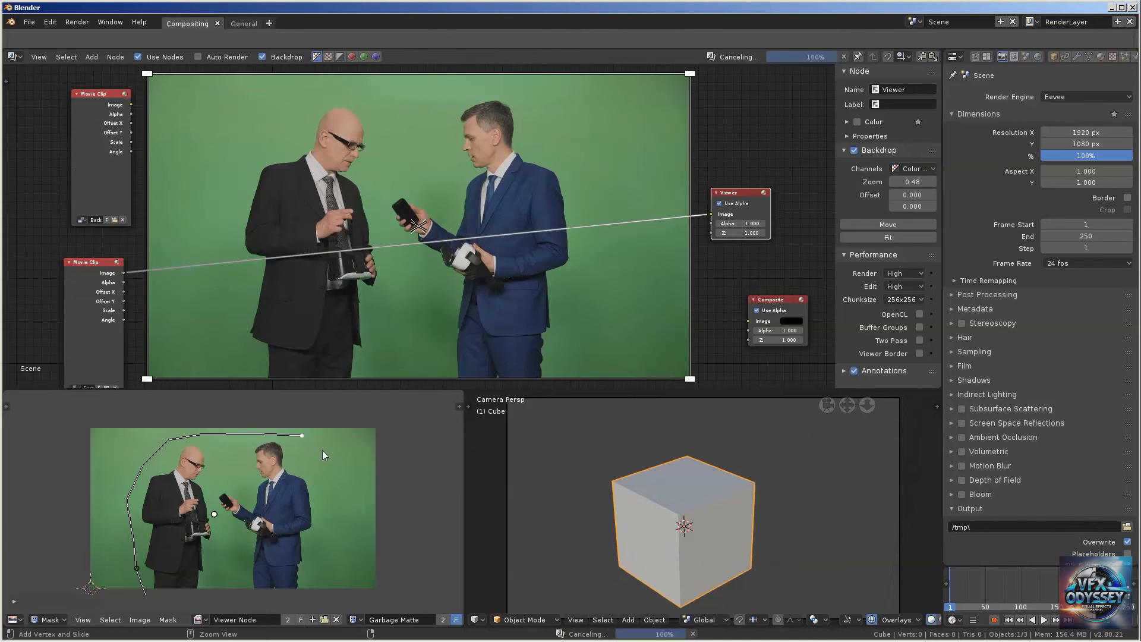
left_click(331, 482, "ctrl")
left_click(320, 591, "ctrl")
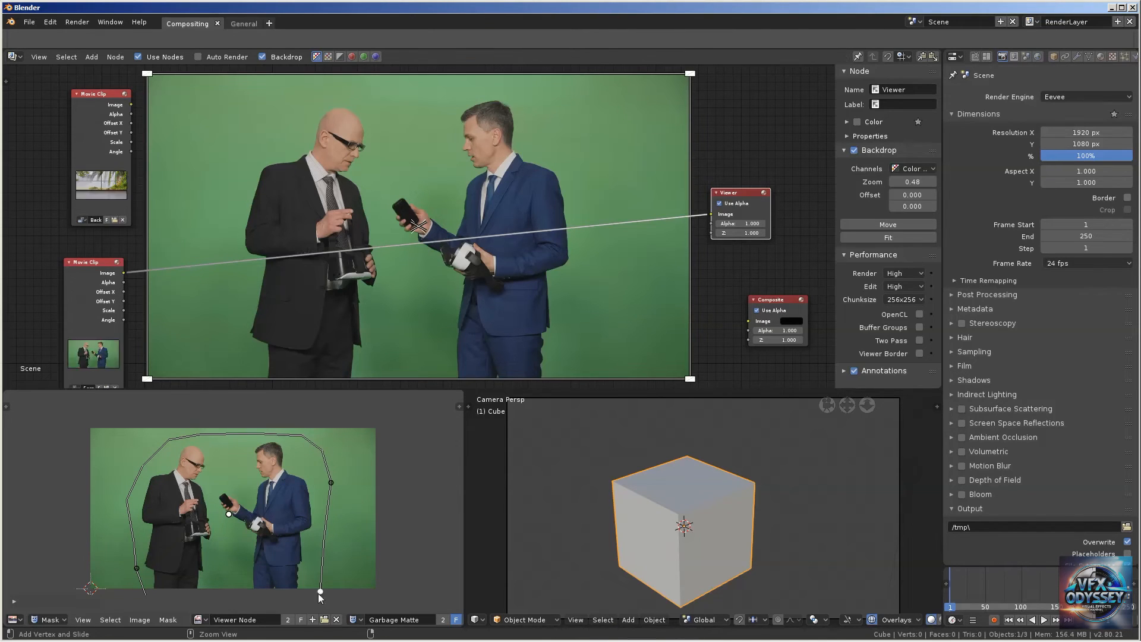
left_click(240, 596, "ctrl")
left_click(245, 574, "ctrl")
left_click(224, 538, "ctrl")
left_click(209, 547, "ctrl")
left_click(202, 599, "ctrl")
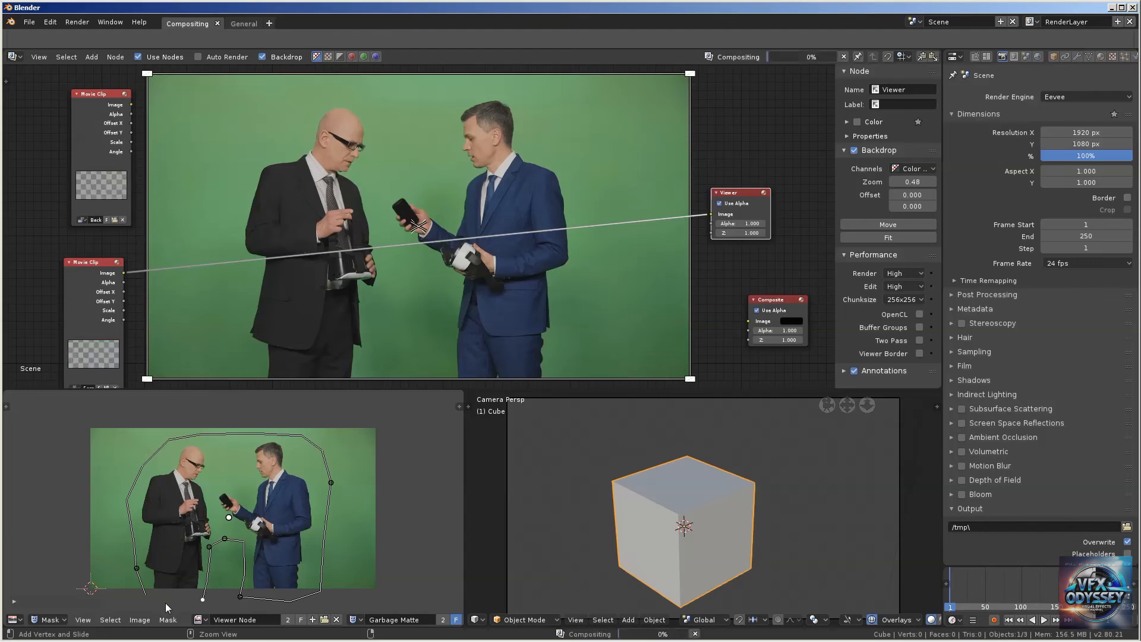
left_click(148, 600, "ctrl")
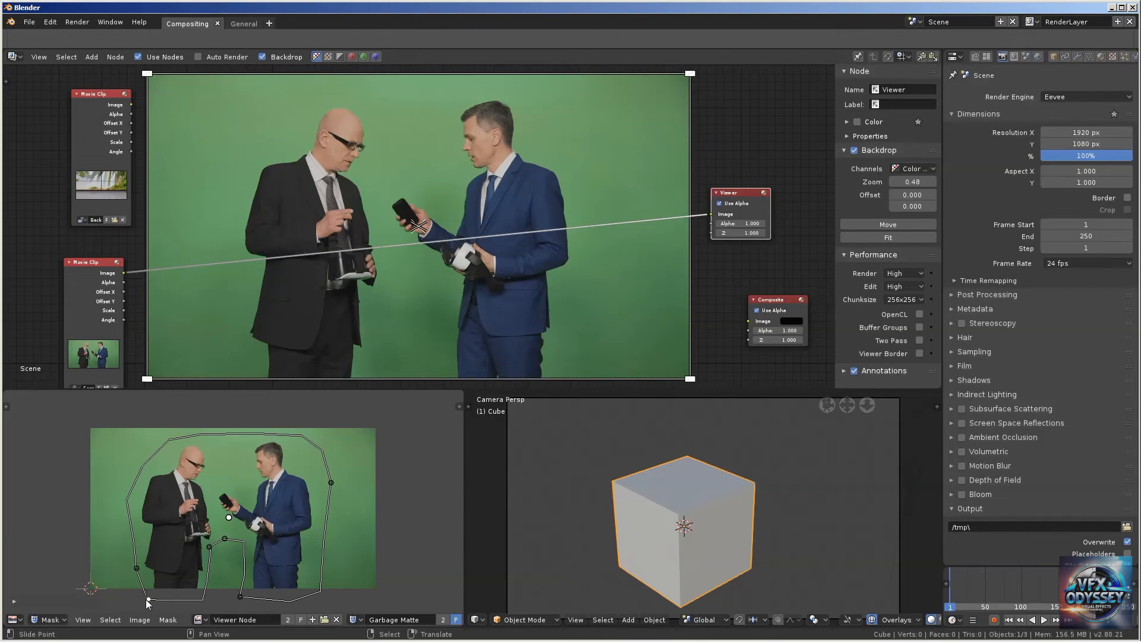
scroll(149, 594, "up", 2)
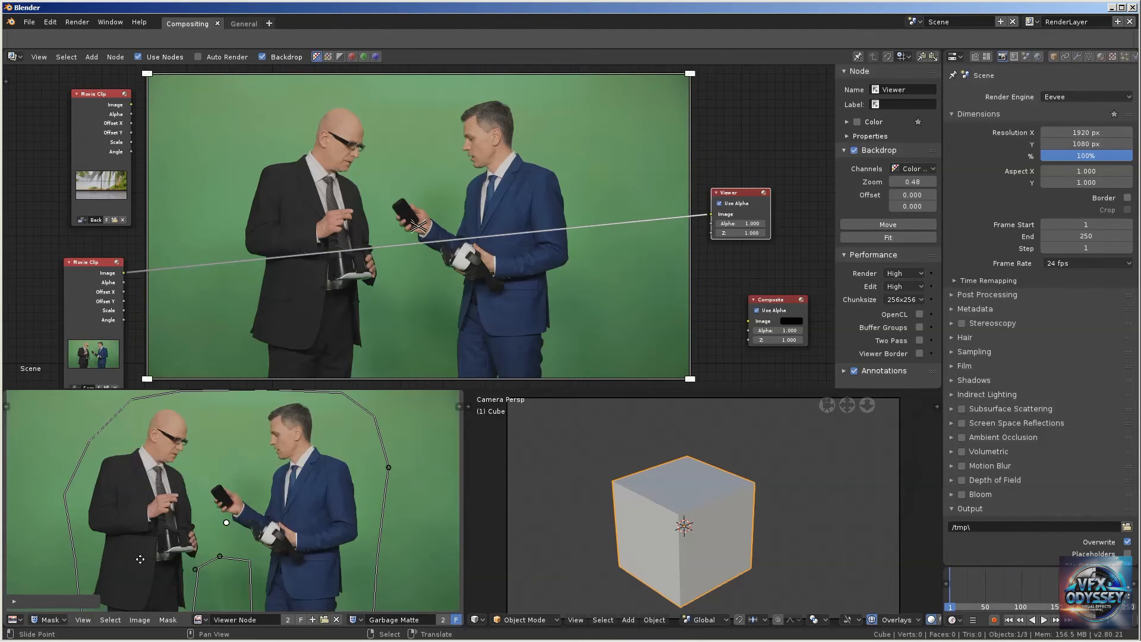
middle_click_drag(133, 588, 176, 486)
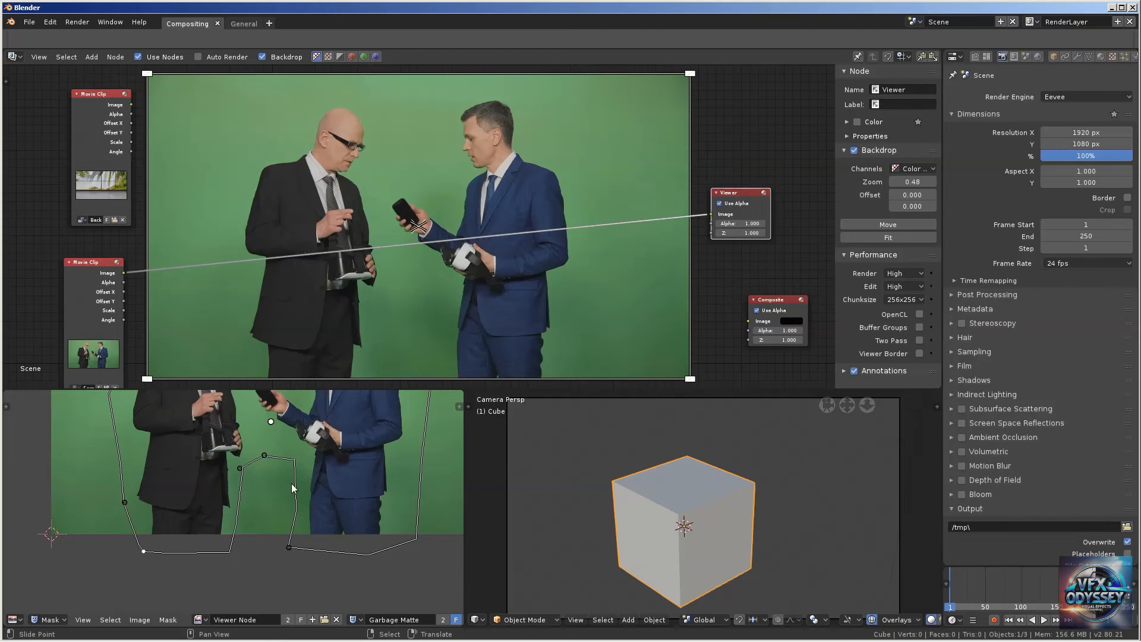
middle_click_drag(299, 449, 280, 525)
scroll(280, 508, "down", 1)
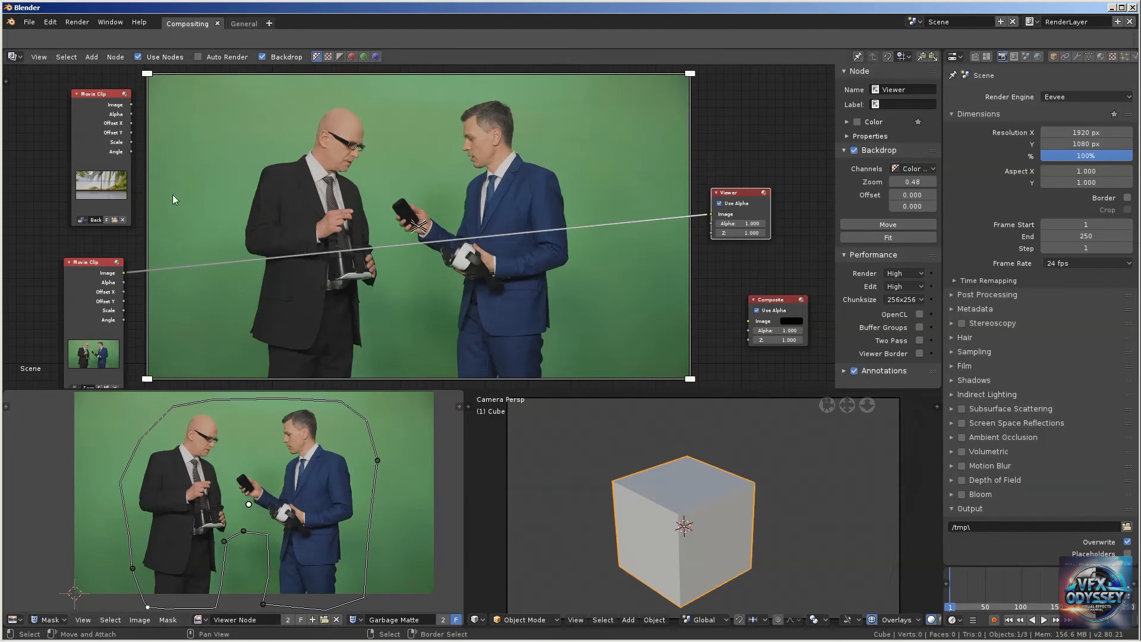
Nudge the green screen clip node up and add a Mask node to the right of the Movie Clip nodes
left_click_drag(95, 261, 91, 256)
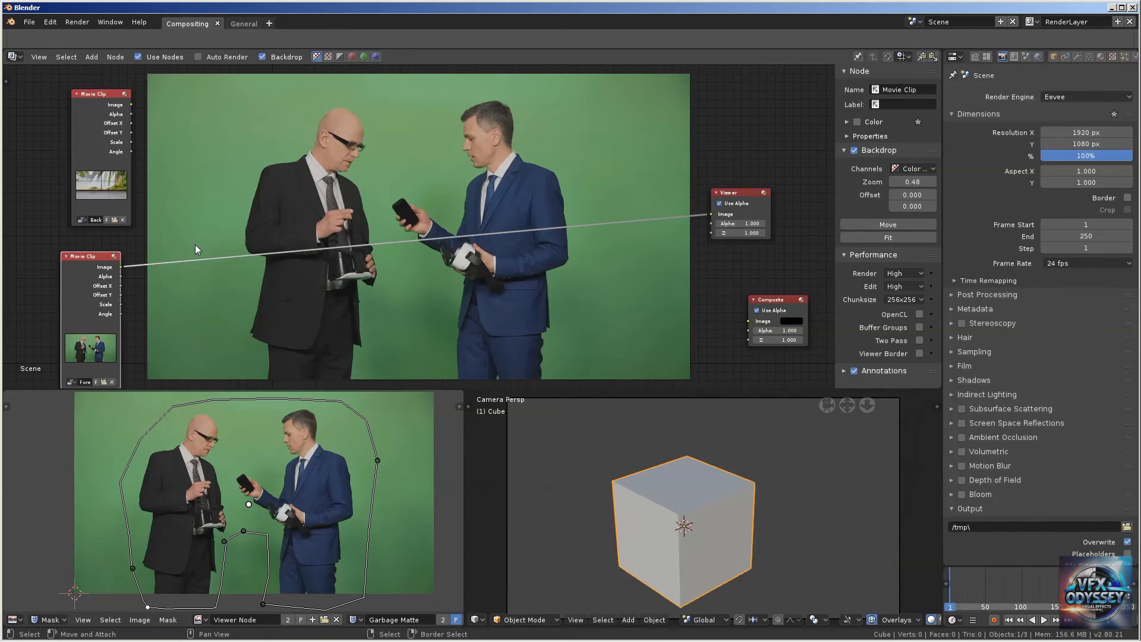
key("shift+a")
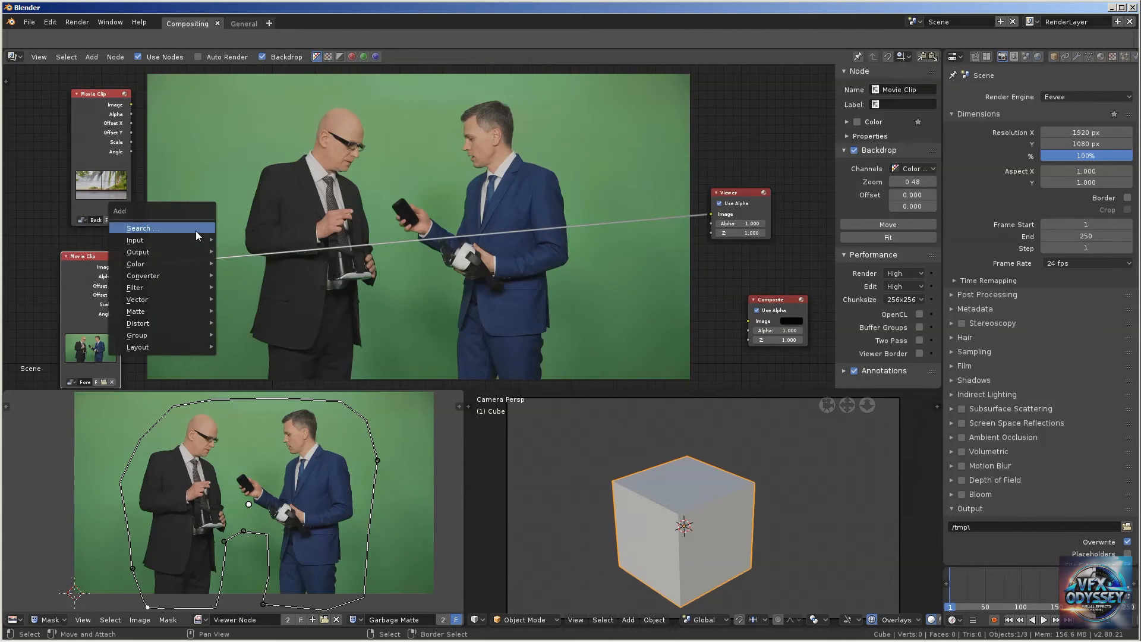
left_click(152, 228)
type("mask")
key("Return")
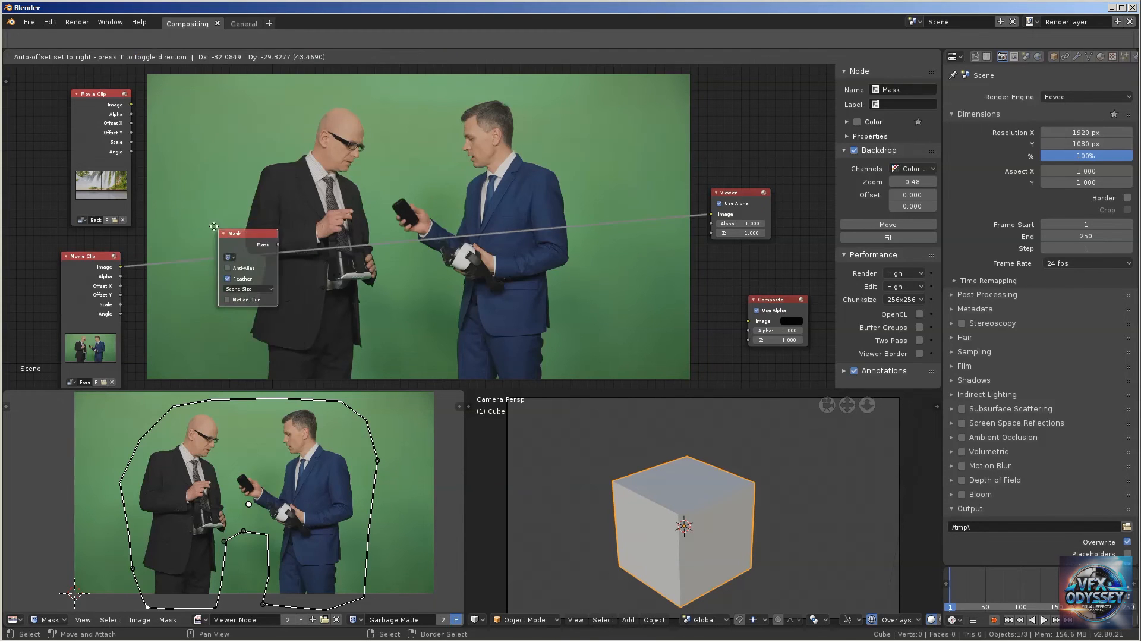
left_click(197, 154)
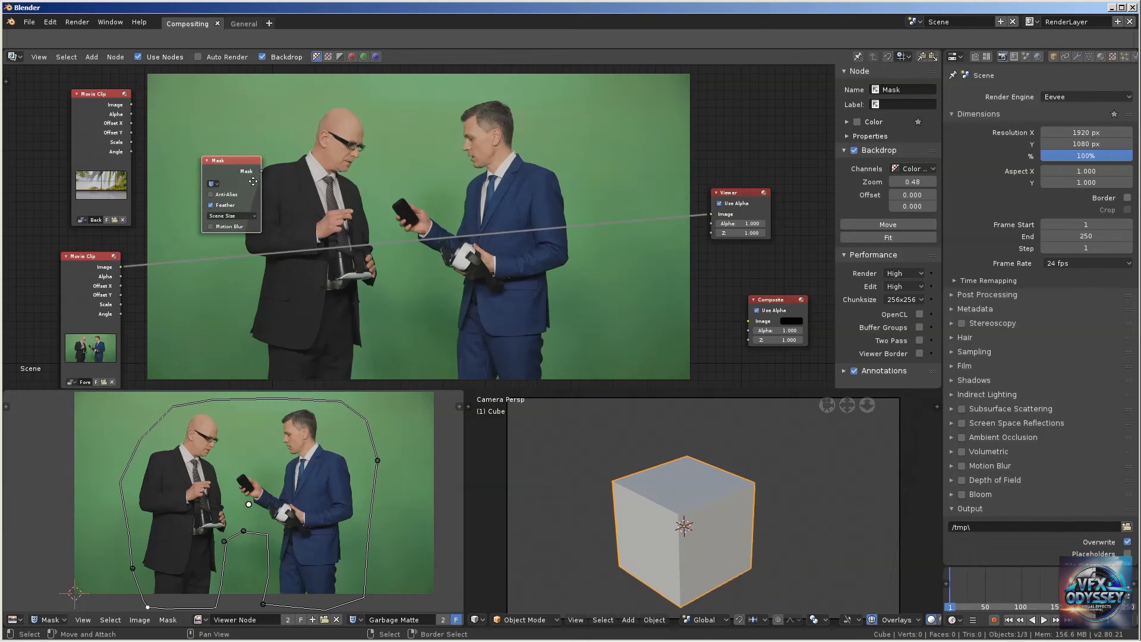
Assign the Garbage Matte mask to the Mask node and place the node just right of the green screen clip node
scroll(238, 180, "up", 2)
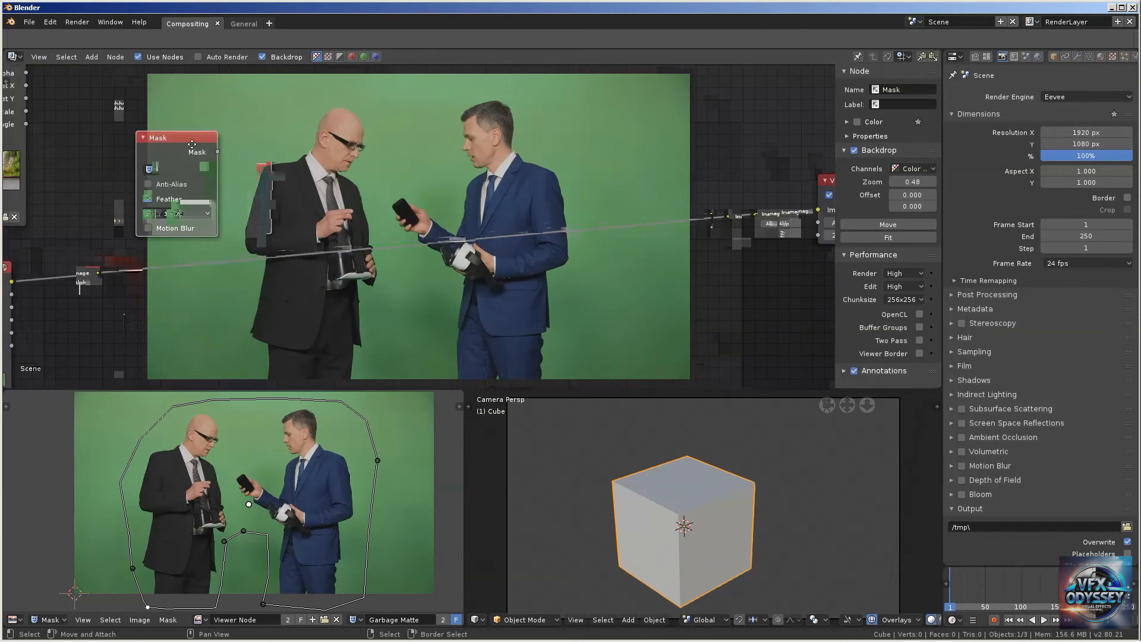
left_click_drag(192, 144, 269, 160)
left_click(226, 184)
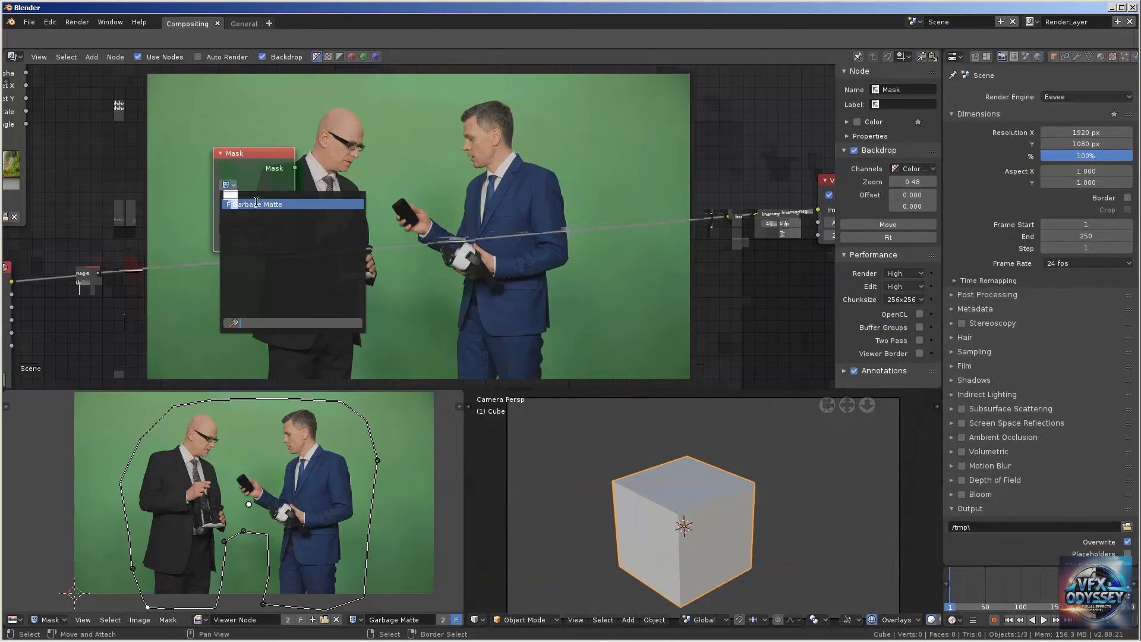
left_click(258, 204)
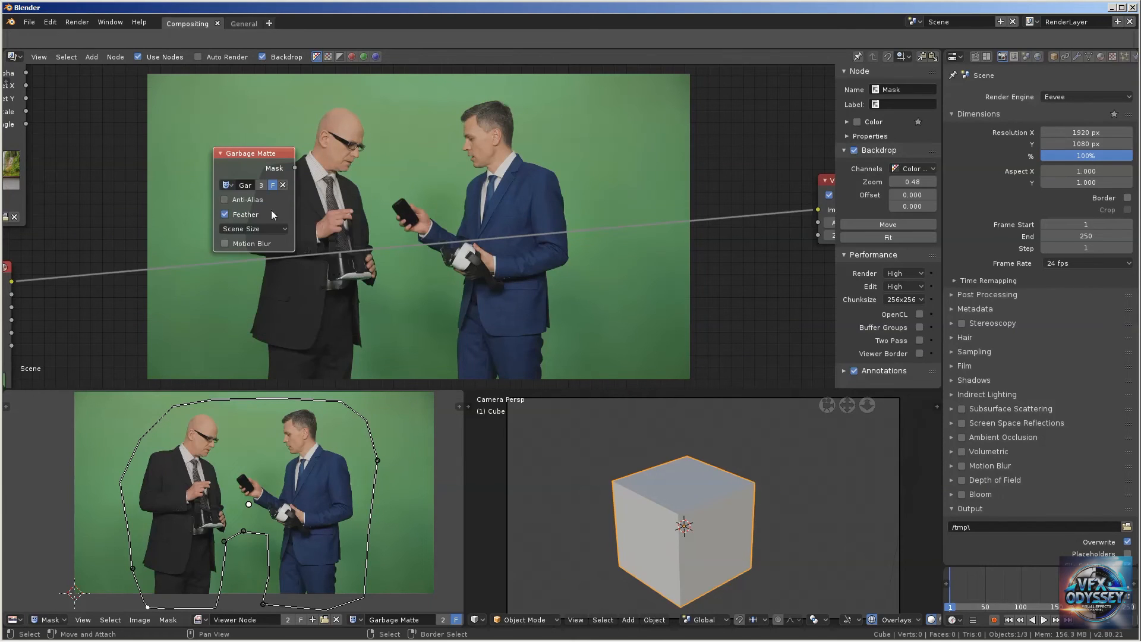
left_click_drag(245, 154, 171, 250)
middle_click_drag(159, 177, 245, 135)
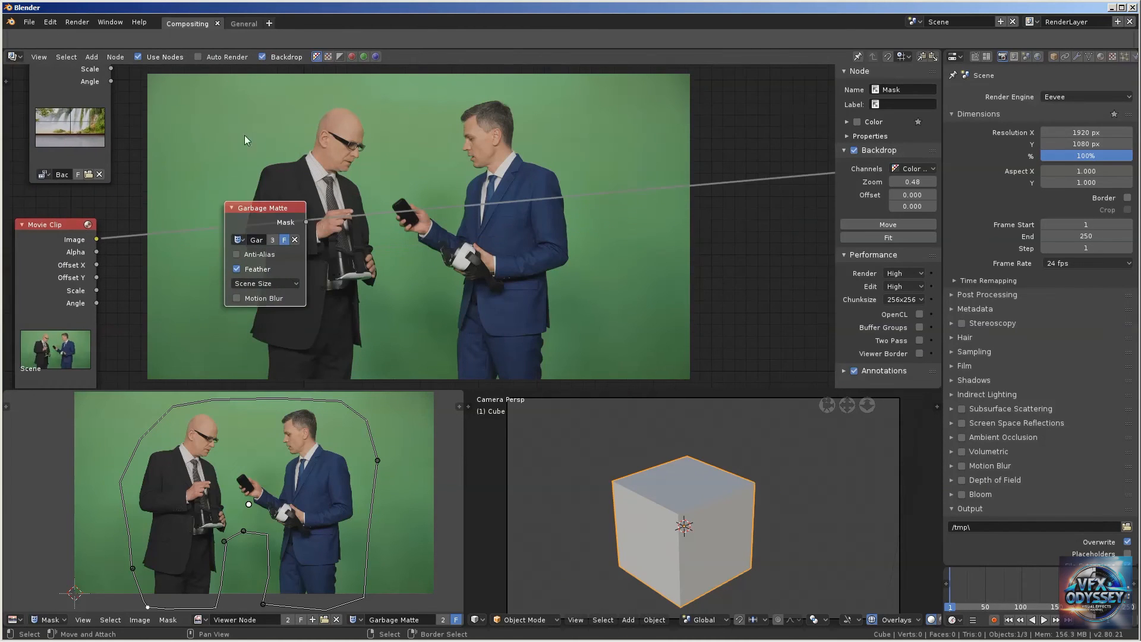
left_click_drag(247, 208, 226, 236)
left_click_drag(97, 237, 98, 238)
left_click_drag(249, 241, 188, 259)
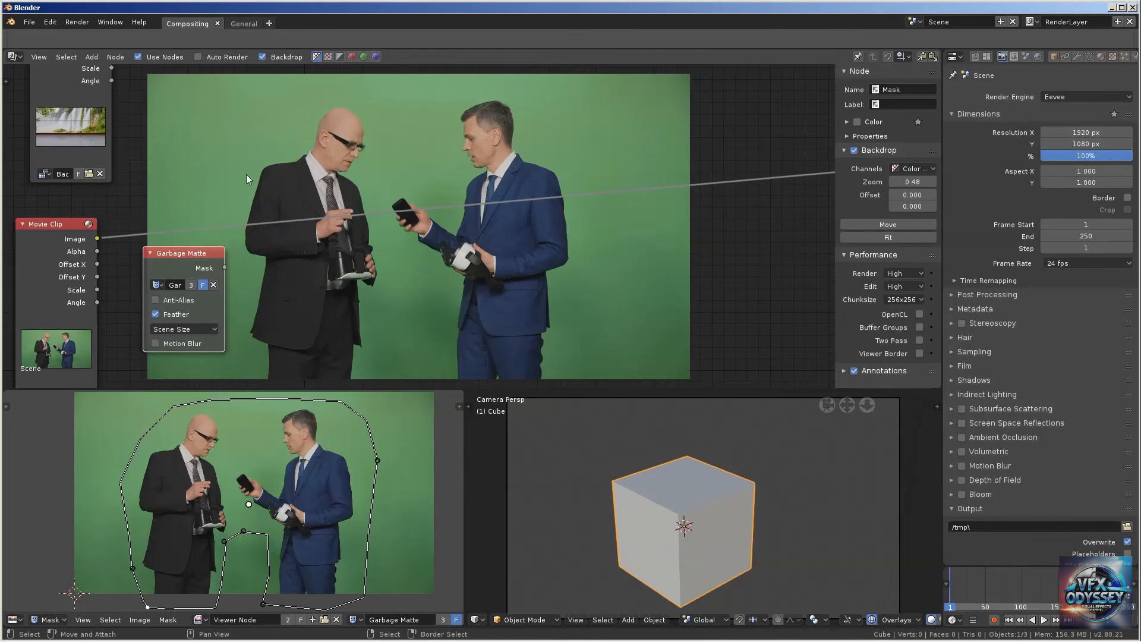
Add a Mix node right of the Garbage Matte node and adjust the clip and matte nodes to make room for wiring
key("shift+a")
left_click(219, 257)
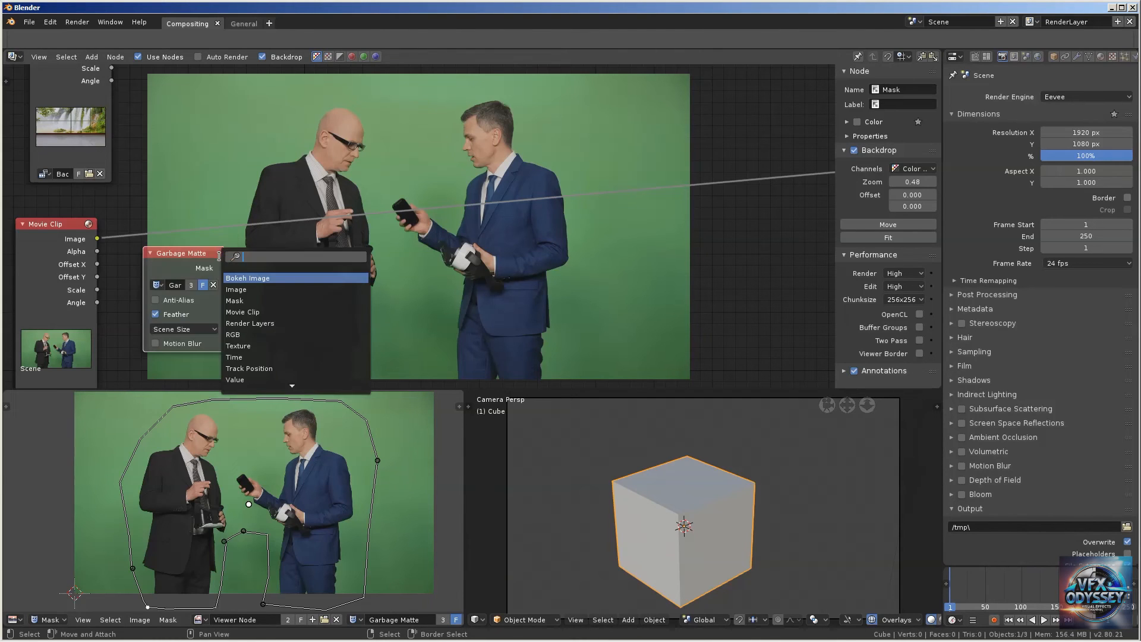
type("mix")
key("Return")
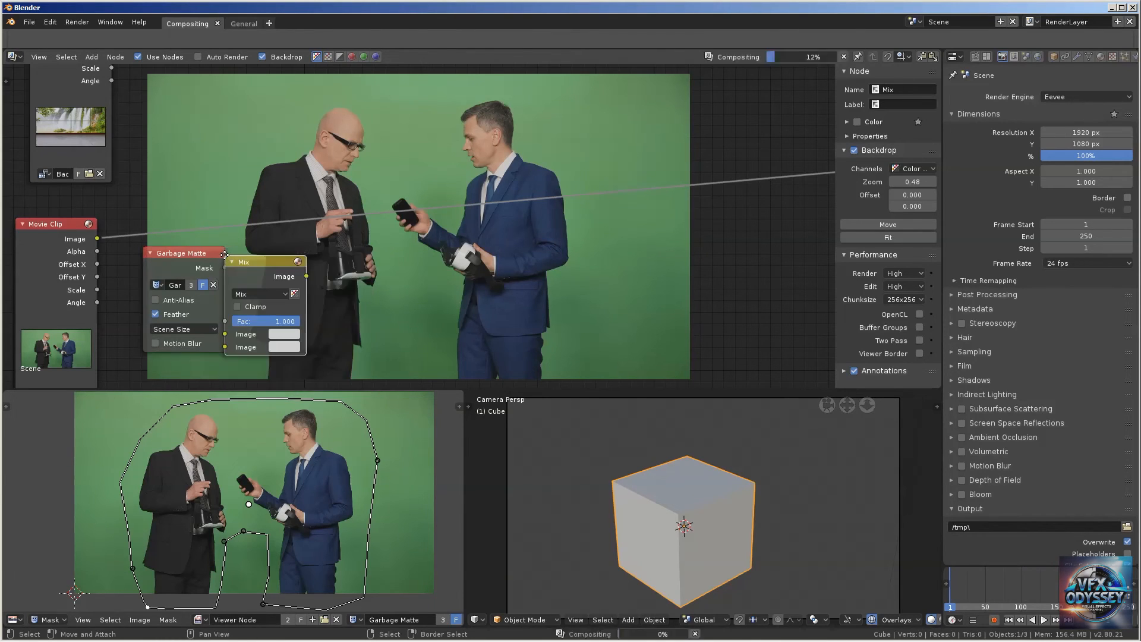
left_click(291, 256)
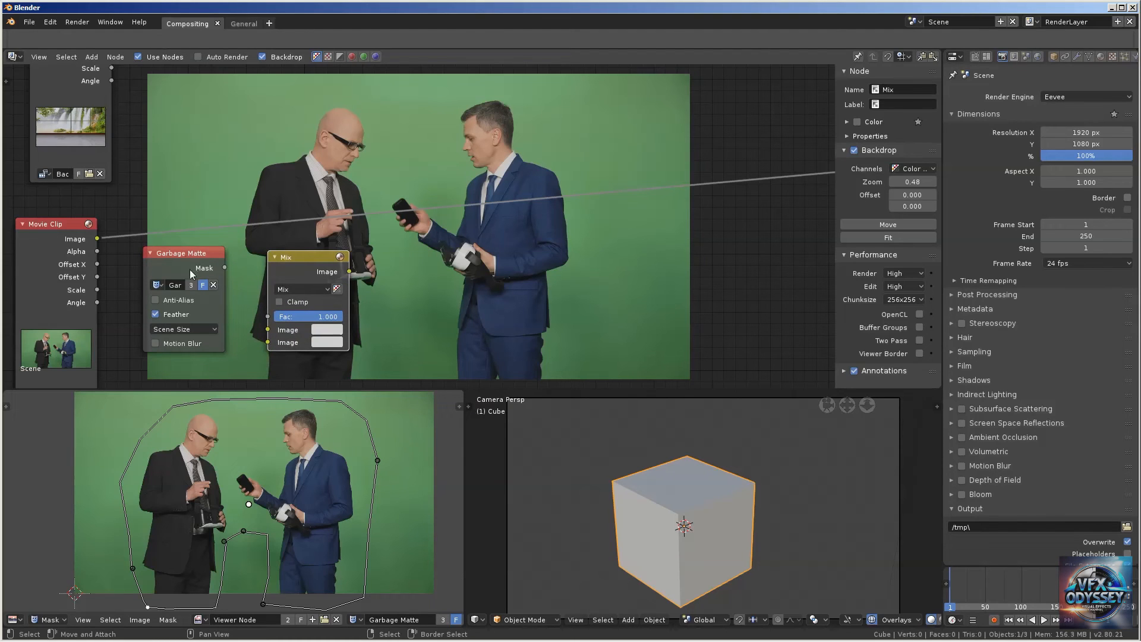
left_click_drag(47, 223, 54, 214)
left_click_drag(188, 247, 181, 265)
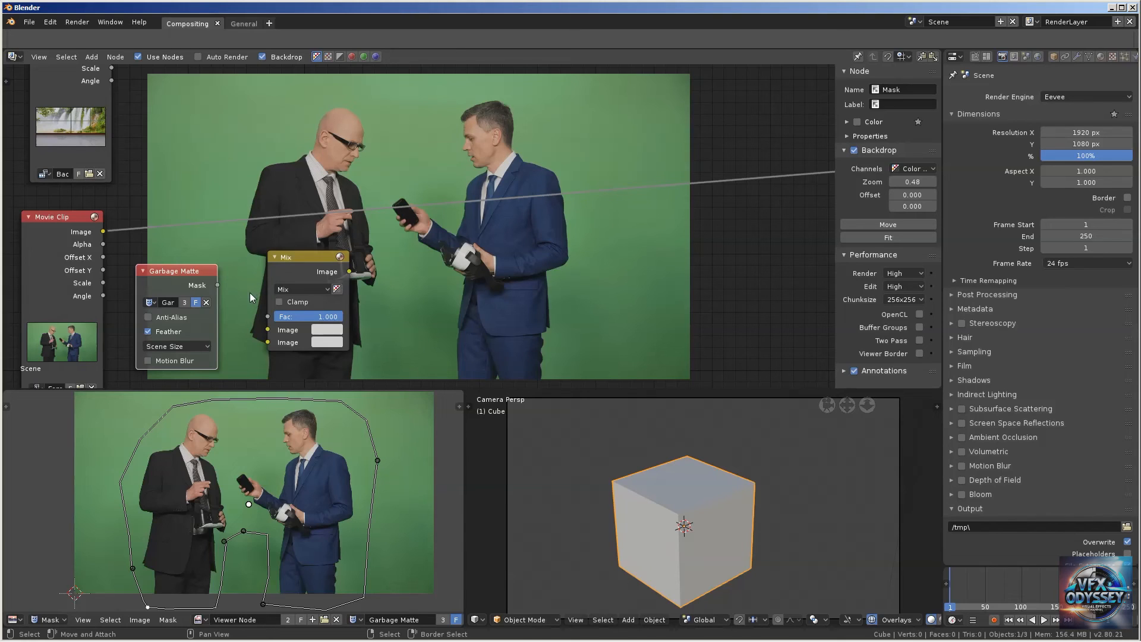
Wire the Garbage Matte to the Mix node's Fac, the green screen clip to its first Image input, and its output to the Viewer
left_click_drag(172, 262, 268, 317)
left_click_drag(103, 232, 289, 333)
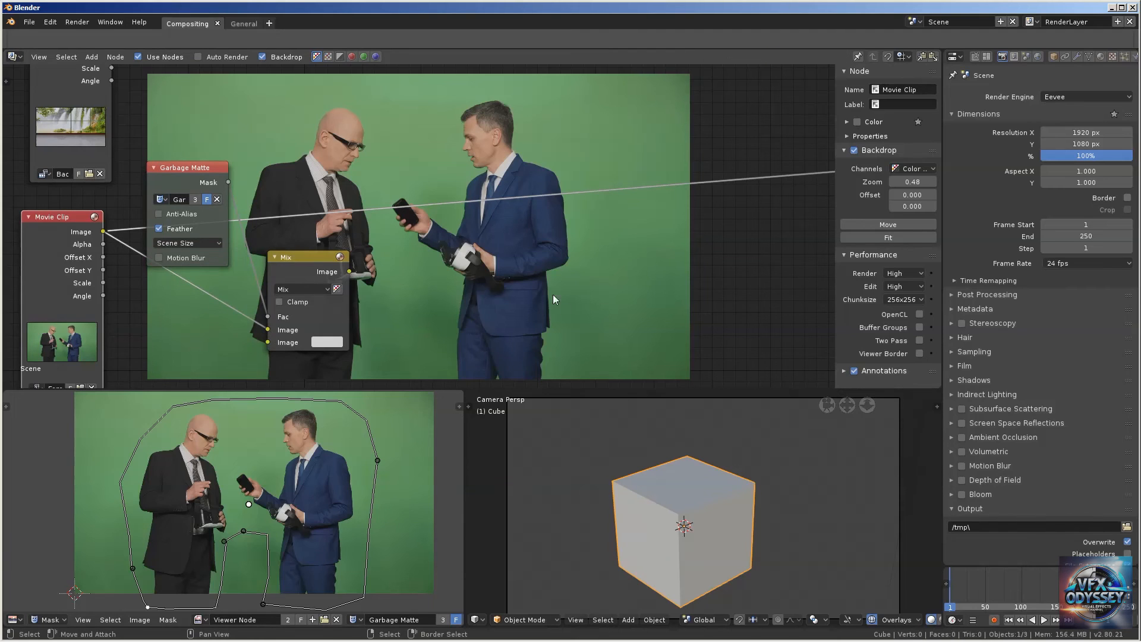
middle_click_drag(402, 263, 250, 262)
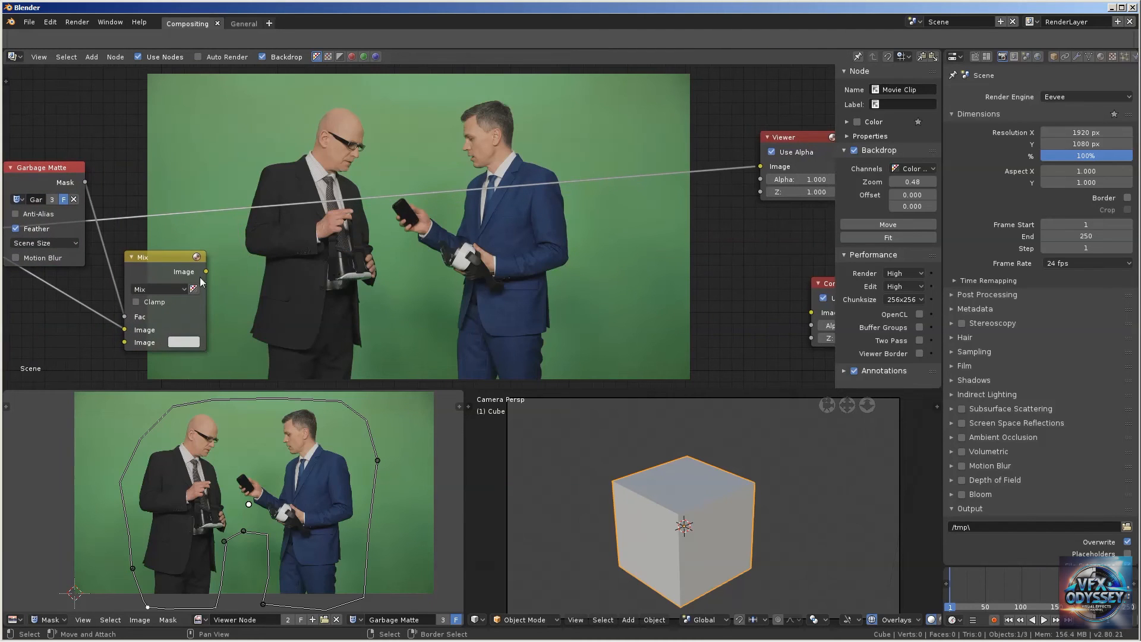
left_click_drag(206, 272, 760, 167)
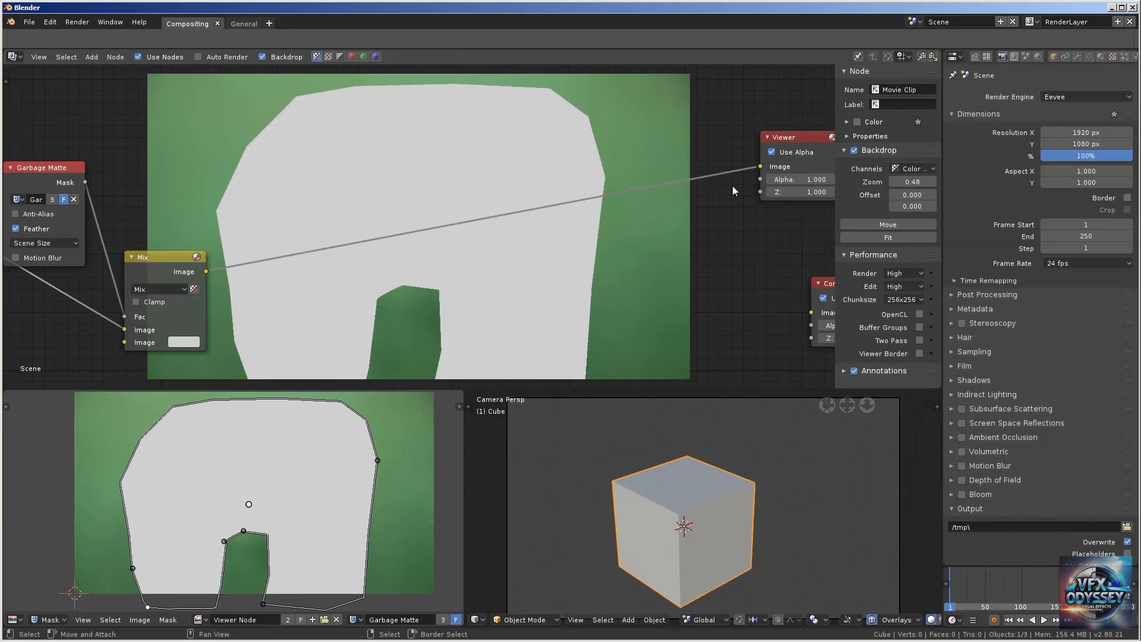
Move the Garbage Matte node up and add an Invert node to its right, above the Mix node
middle_click_drag(191, 167, 231, 141)
left_click_drag(235, 159, 221, 121)
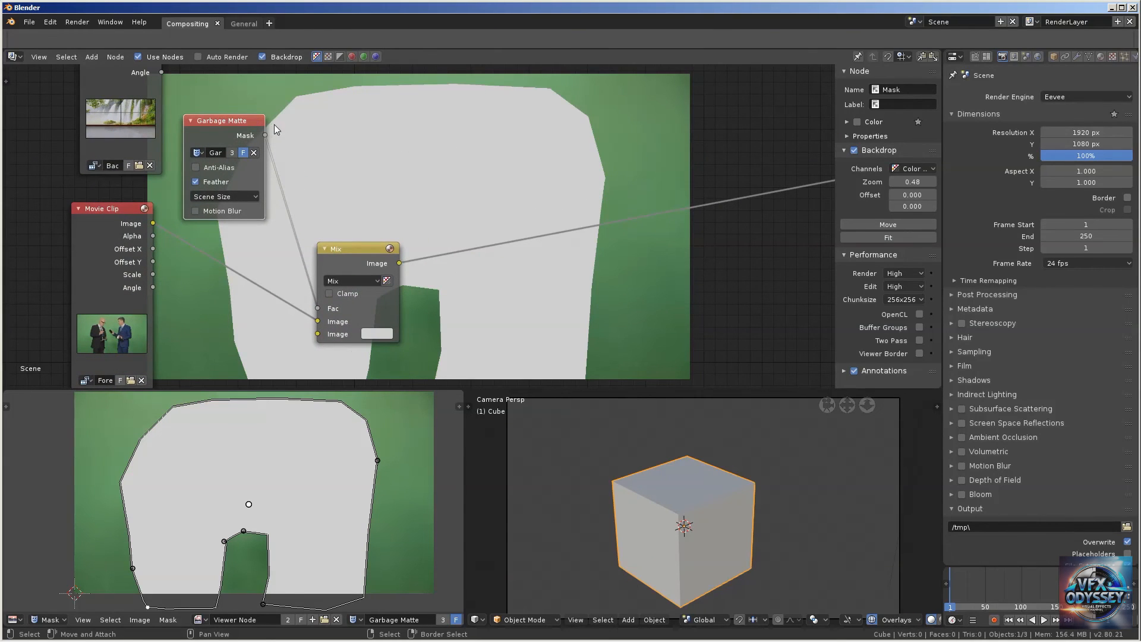
key("shift+a")
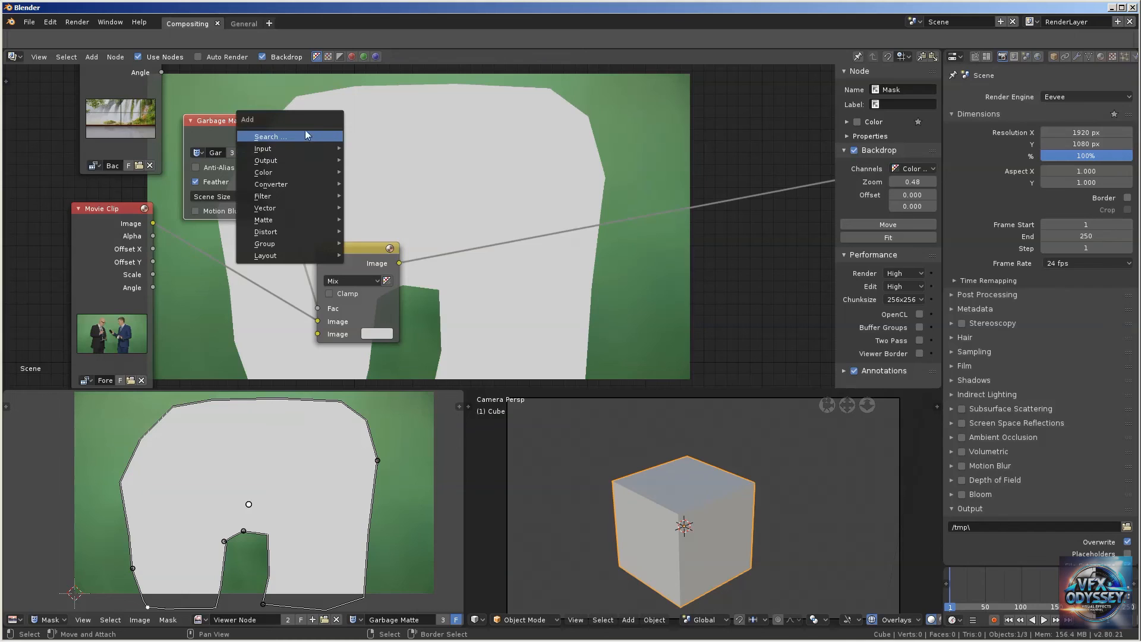
left_click(309, 133)
type("in")
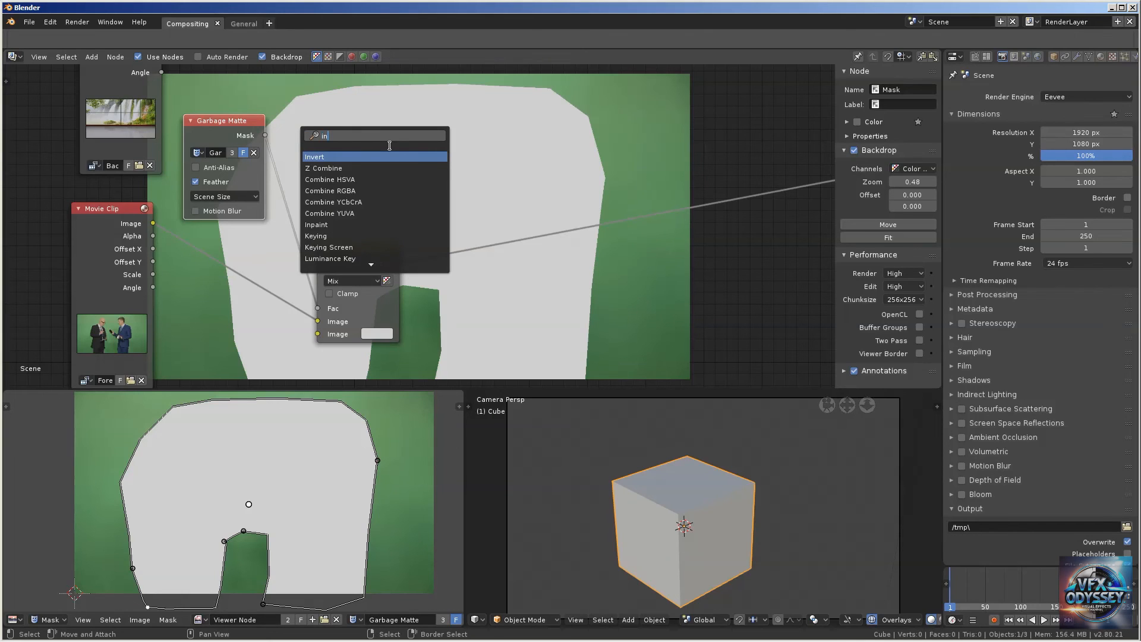
type("vert")
key("Return")
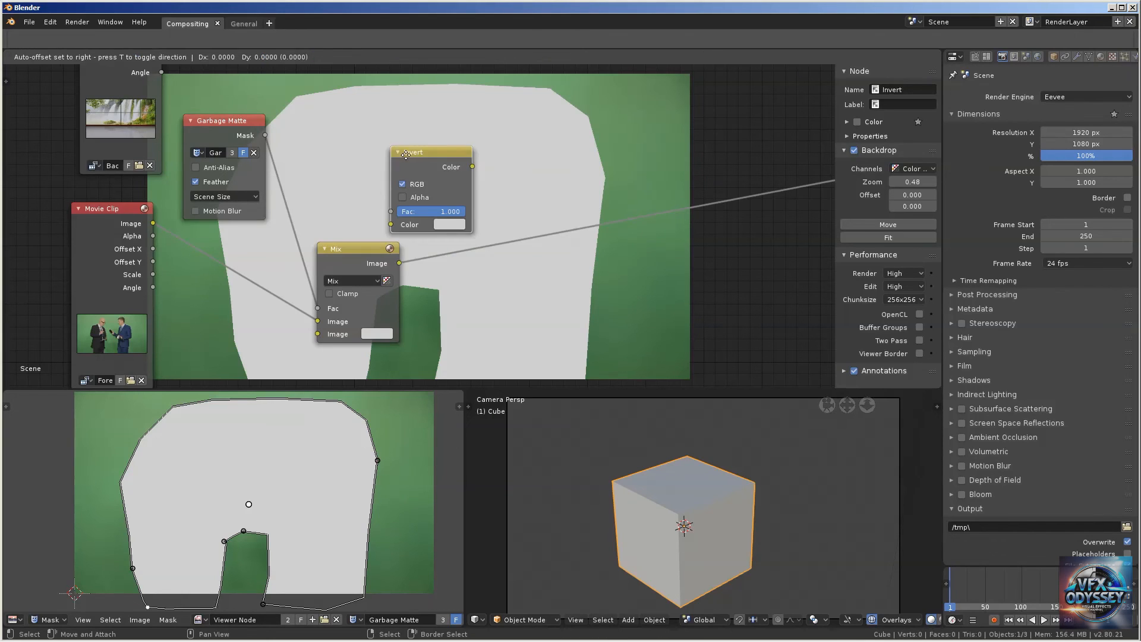
left_click(319, 135)
mouse_move(265, 137)
left_mouse_down()
mouse_move(281, 155)
mouse_move(271, 186)
mouse_move(264, 134)
mouse_move(321, 209)
mouse_move(275, 152)
left_mouse_up()
left_click_drag(372, 136, 333, 158)
key("Escape")
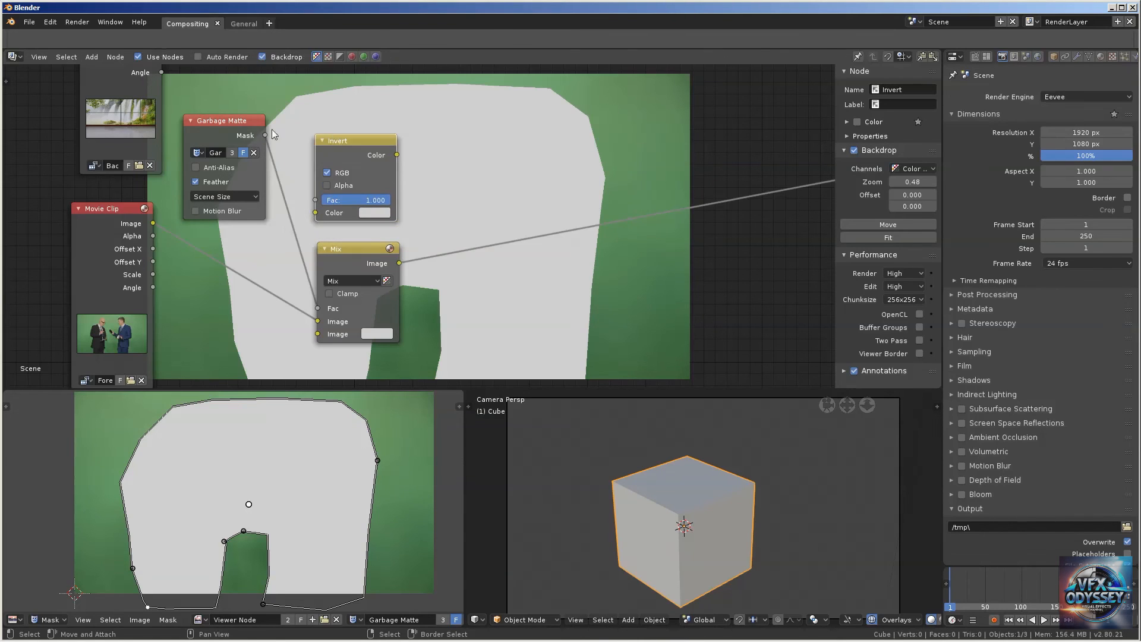
Insert the Invert node into the link between the Garbage Matte and the Mix node's Fac, spacing the three nodes apart
left_click_drag(223, 119, 213, 97)
left_click_drag(353, 255, 424, 259)
mouse_move(340, 172)
left_mouse_down()
mouse_move(320, 178)
mouse_move(295, 219)
mouse_move(329, 188)
left_mouse_up()
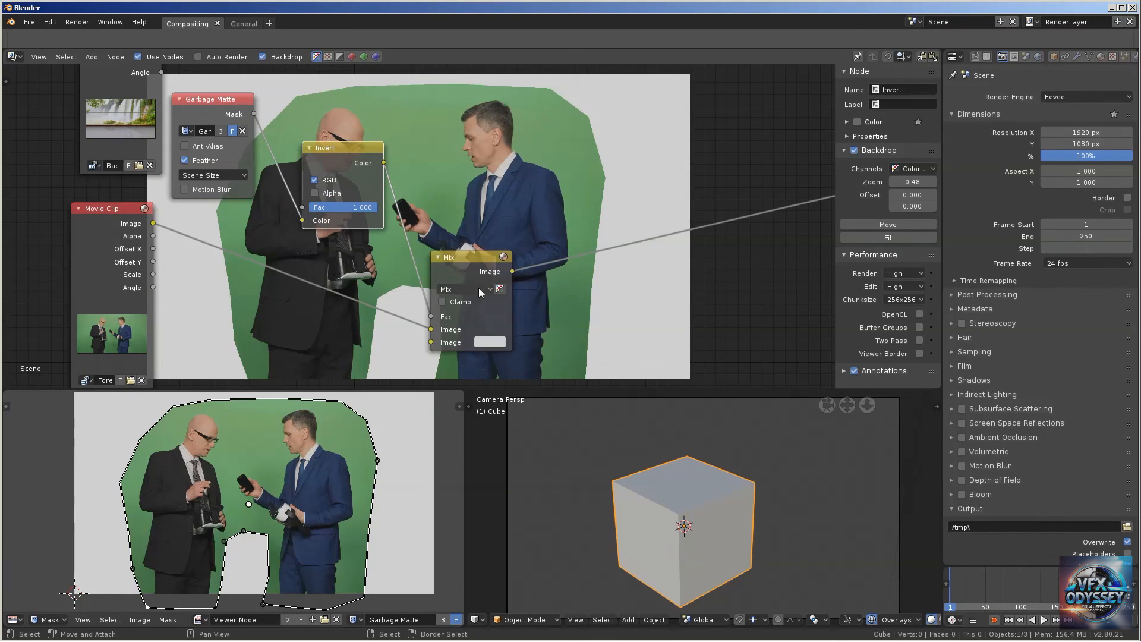
left_click_drag(354, 151, 340, 162)
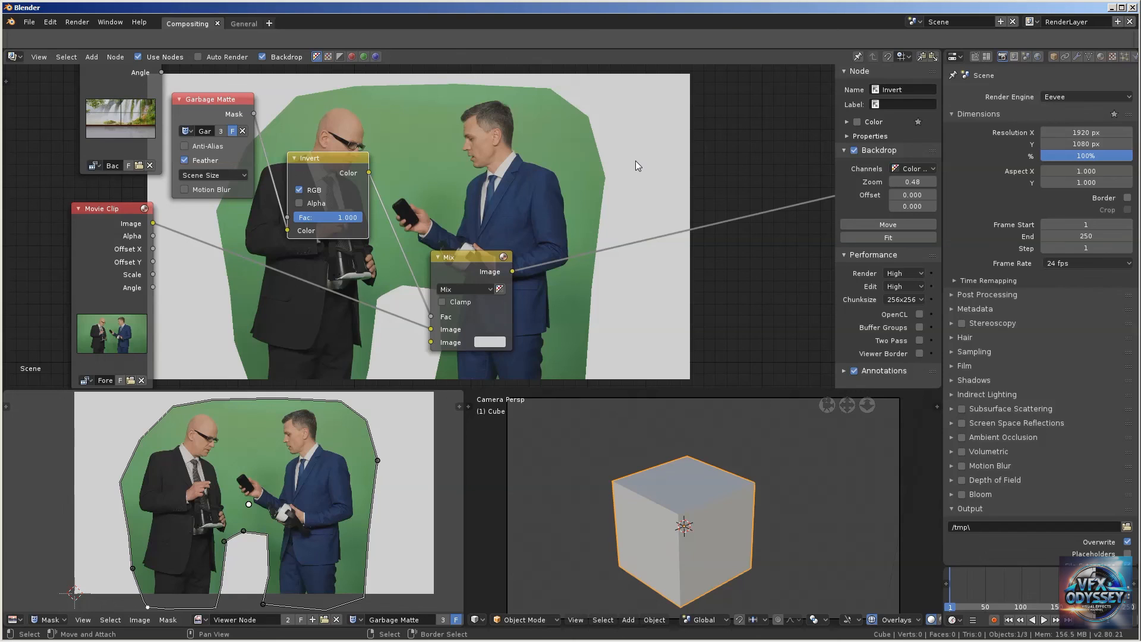
Move the Mix node further right toward the Viewer and shift the Invert node slightly up and right
middle_click_drag(618, 135, 593, 189)
scroll(593, 189, "down", 1)
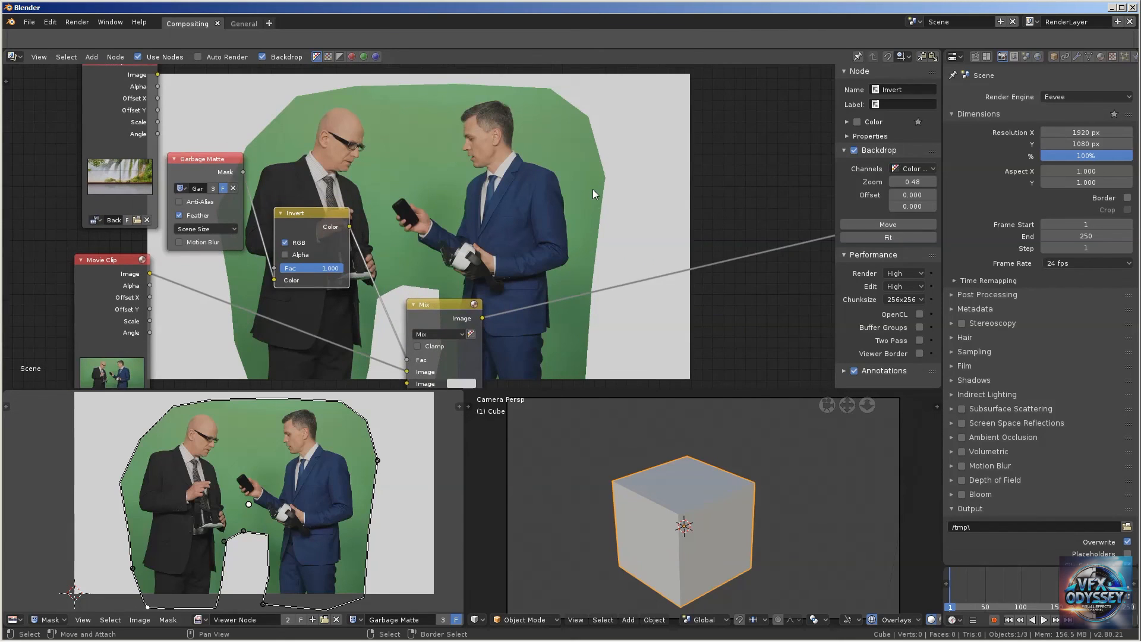
middle_click_drag(554, 221, 509, 198)
scroll(498, 228, "down", 1)
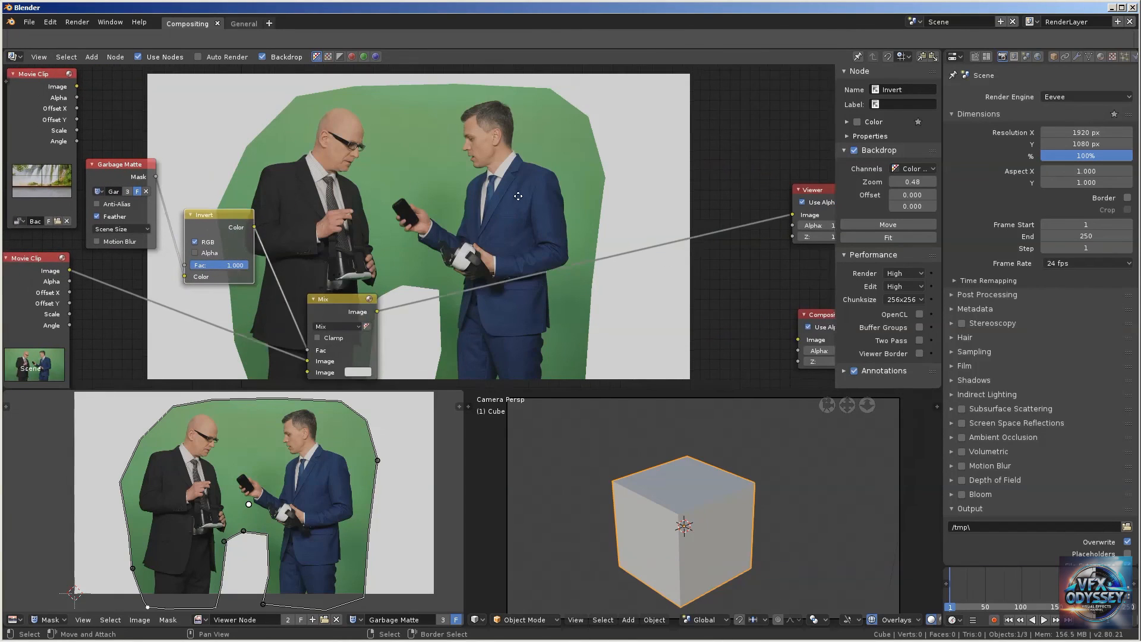
left_click_drag(348, 295, 426, 268)
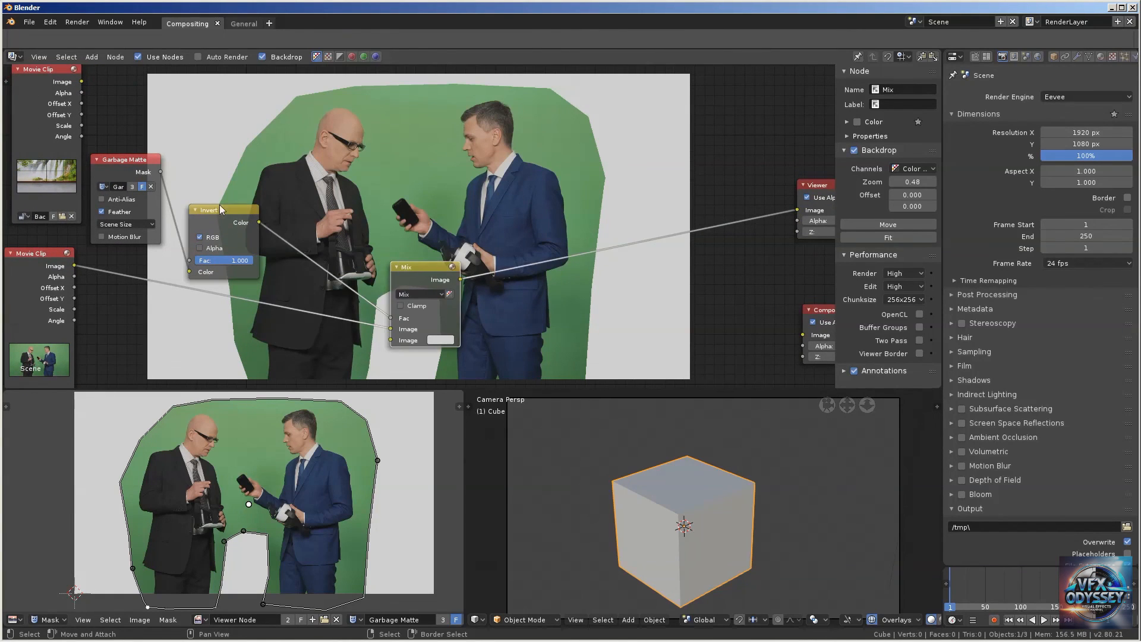
left_click_drag(223, 209, 239, 195)
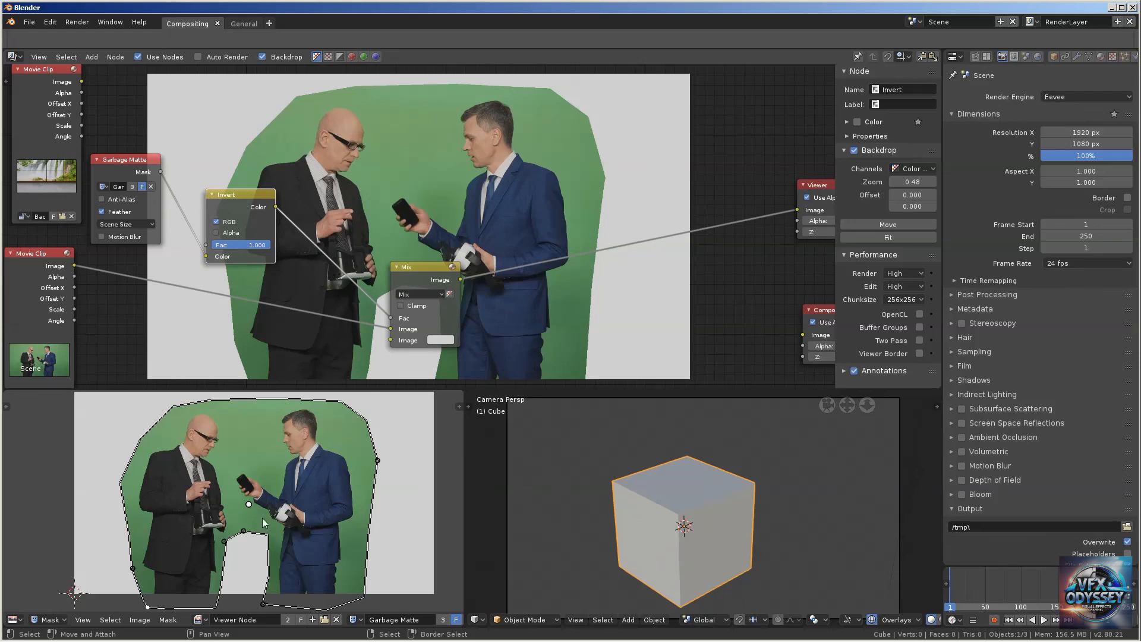
Adjust the garbage matte points around the gap between the two men and move the Mix node up beside the Invert node
left_click_drag(244, 528, 239, 525)
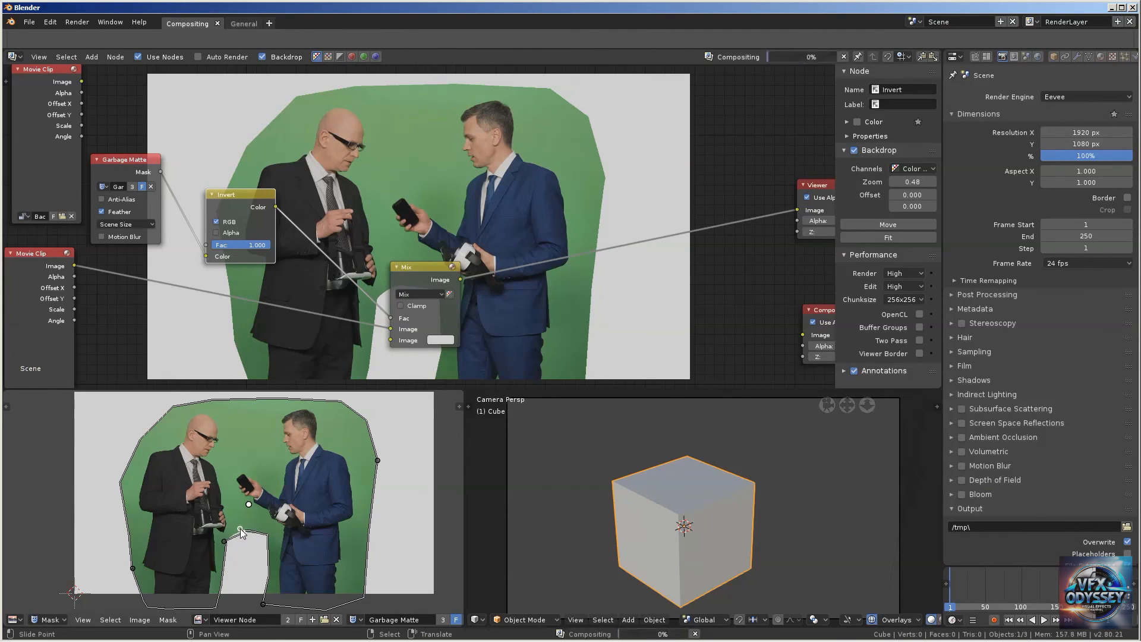
left_click(267, 534)
left_click_drag(268, 536, 271, 536)
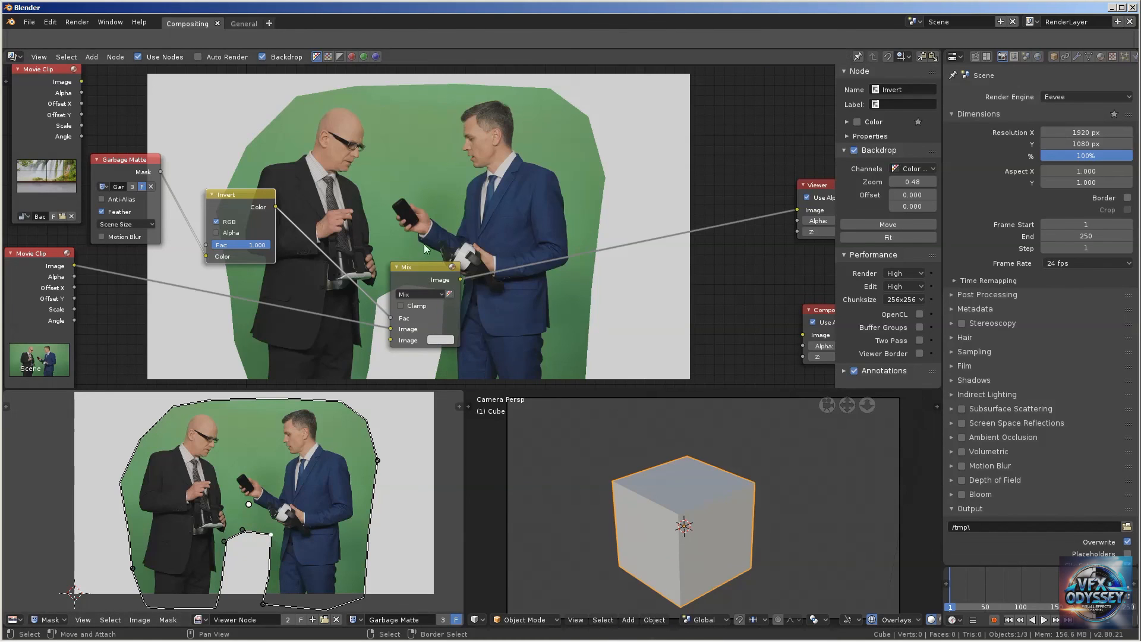
left_click_drag(416, 268, 455, 137)
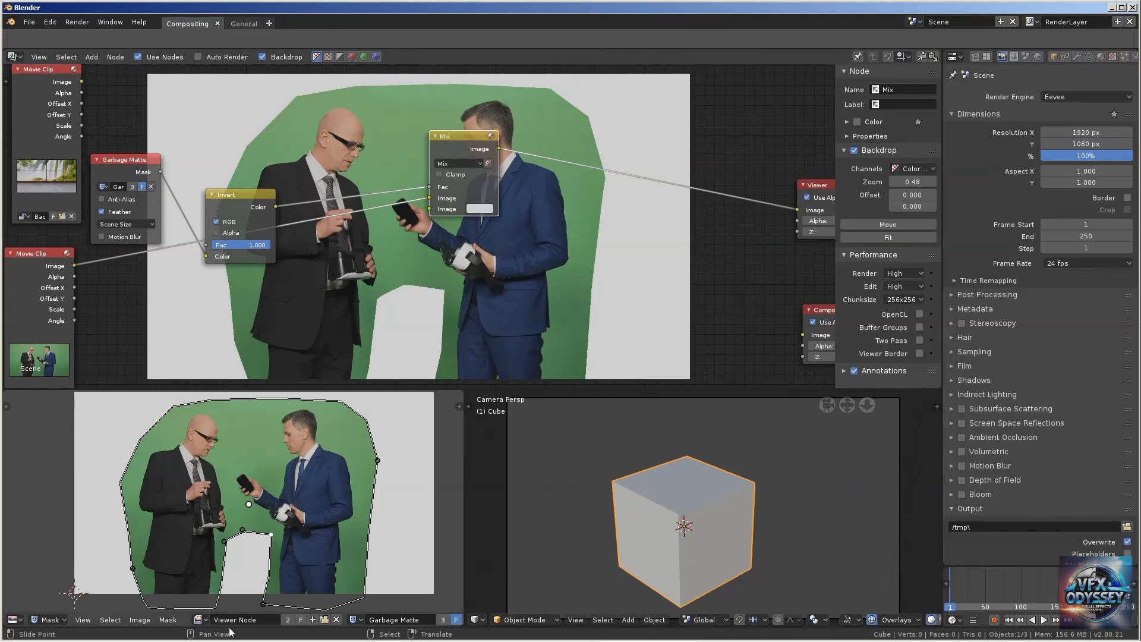
left_click_drag(262, 605, 269, 604)
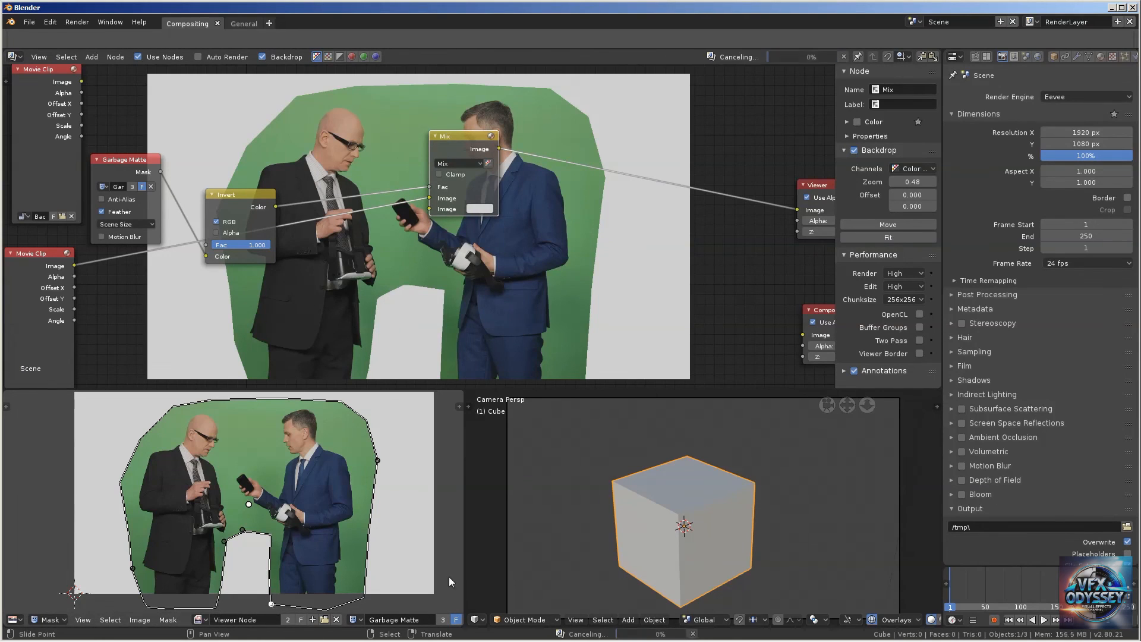
Pull the garbage matte's upper-right corner point inward, closer to the man in the blue suit
left_click(376, 461)
scroll(377, 460, "up", 4)
scroll(377, 460, "down", 2)
middle_click_drag(377, 458, 247, 486)
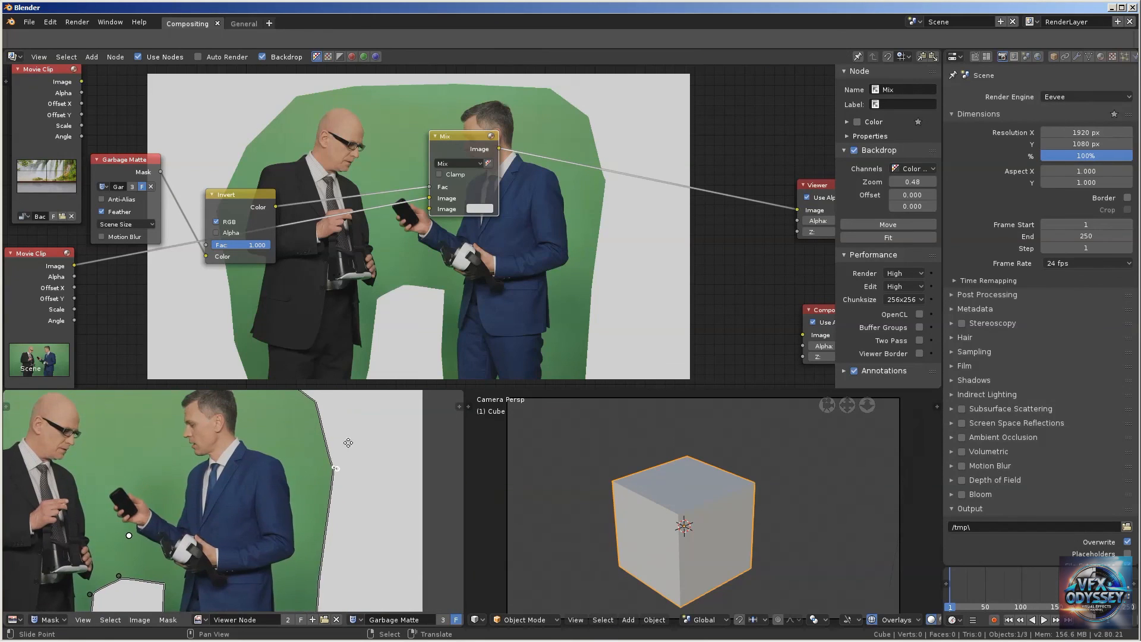
middle_click_drag(334, 425, 382, 498)
left_click(325, 452)
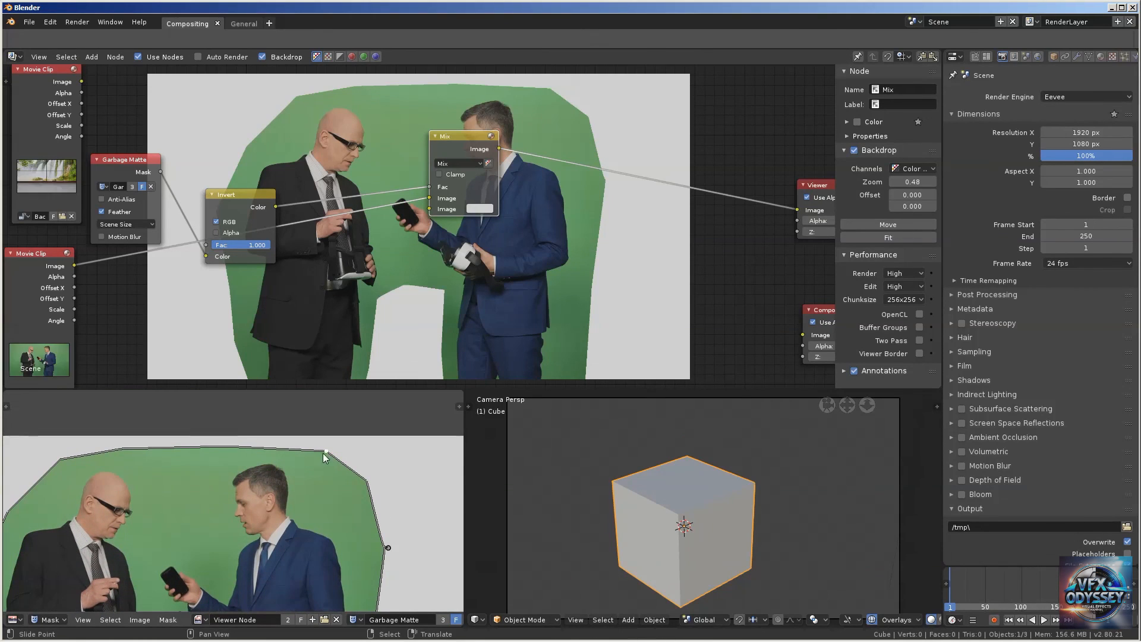
left_click_drag(367, 480, 350, 495)
middle_click_drag(404, 492, 406, 334)
right_click(410, 634)
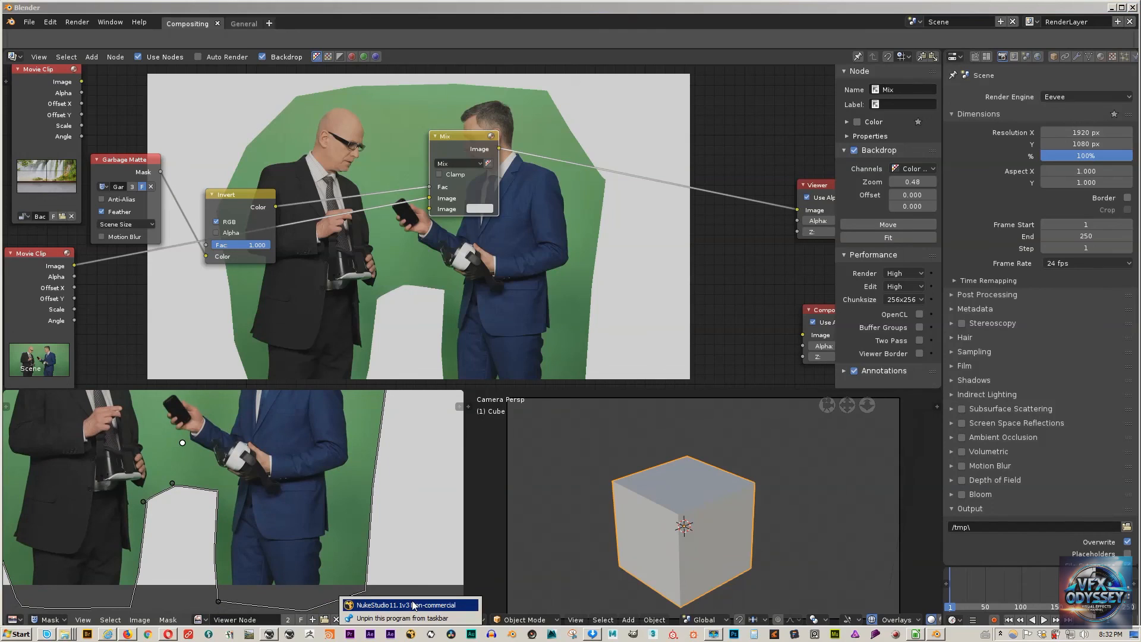
left_click(401, 4)
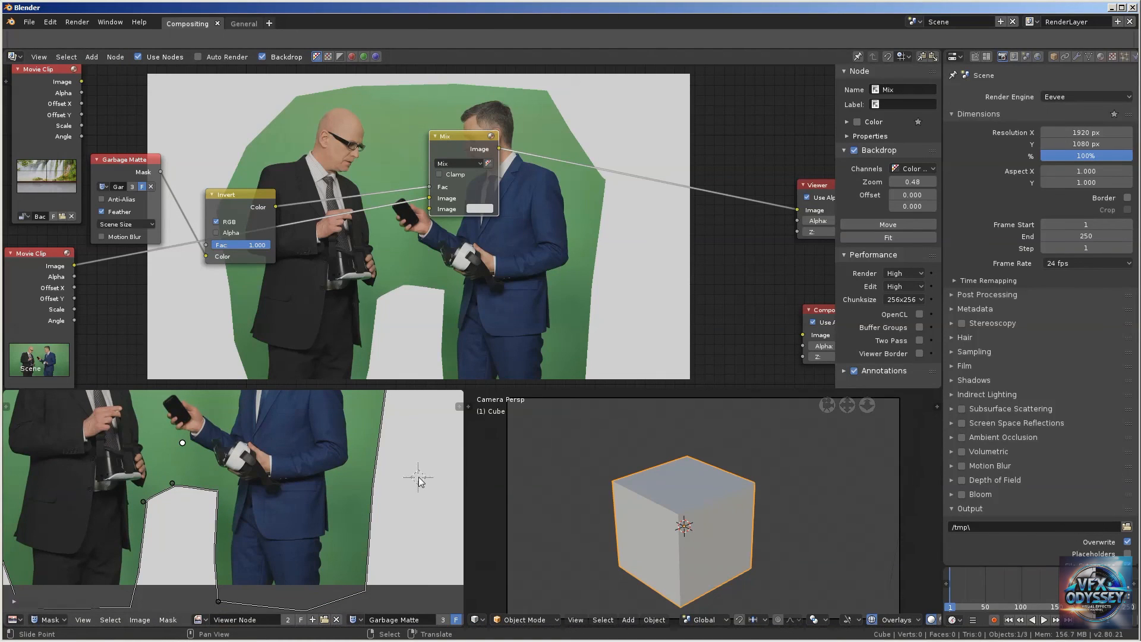
scroll(341, 464, "down", 2)
mouse_move(341, 463)
middle_mouse_down()
mouse_move(343, 478)
mouse_move(334, 469)
middle_mouse_up()
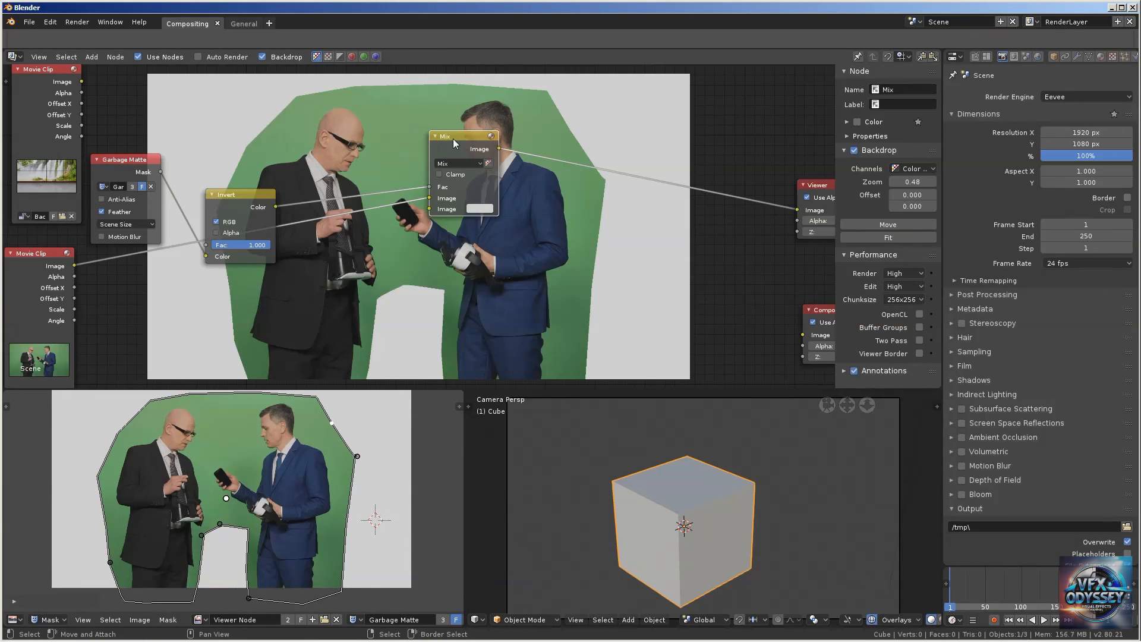